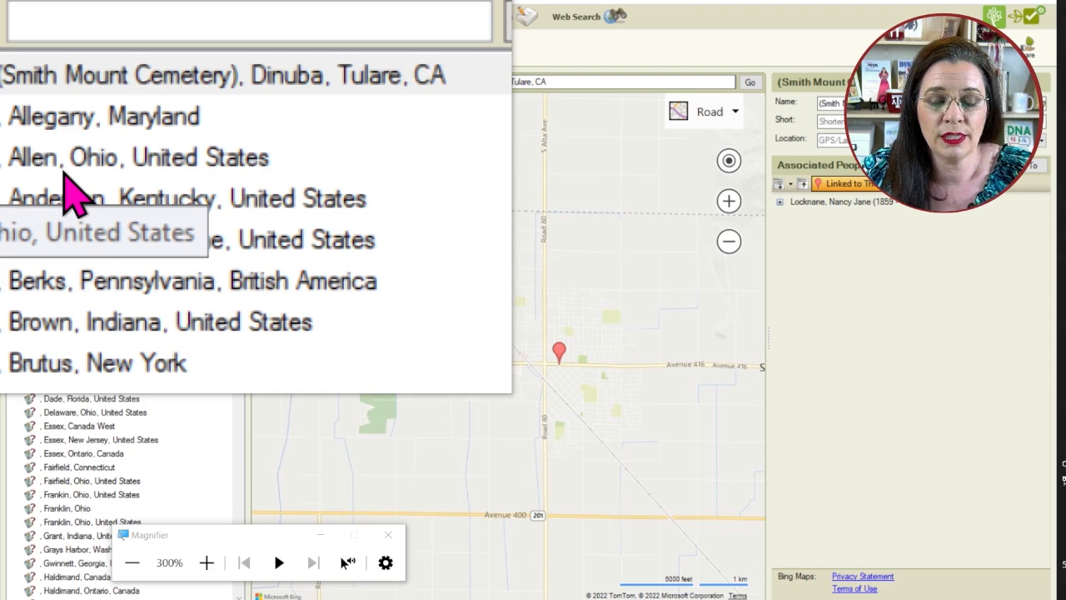
- Examine the place list for inconsistent entries, such as names with leading commas, missing townships and varying country names
scroll(63, 275, down, 20)
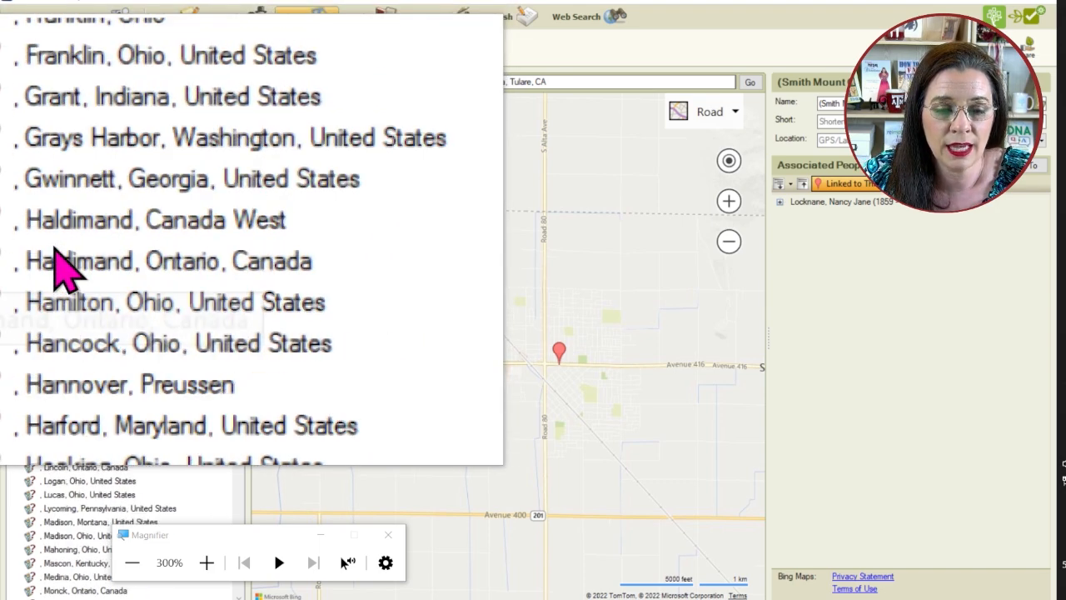
scroll(63, 274, down, 3)
scroll(63, 275, up, 5)
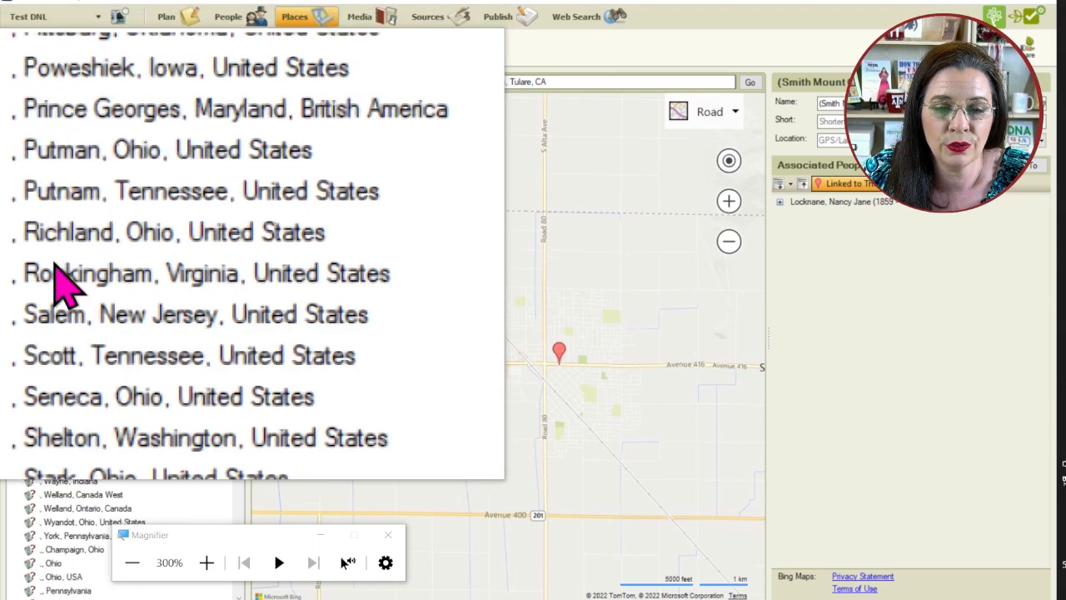
scroll(59, 275, down, 3)
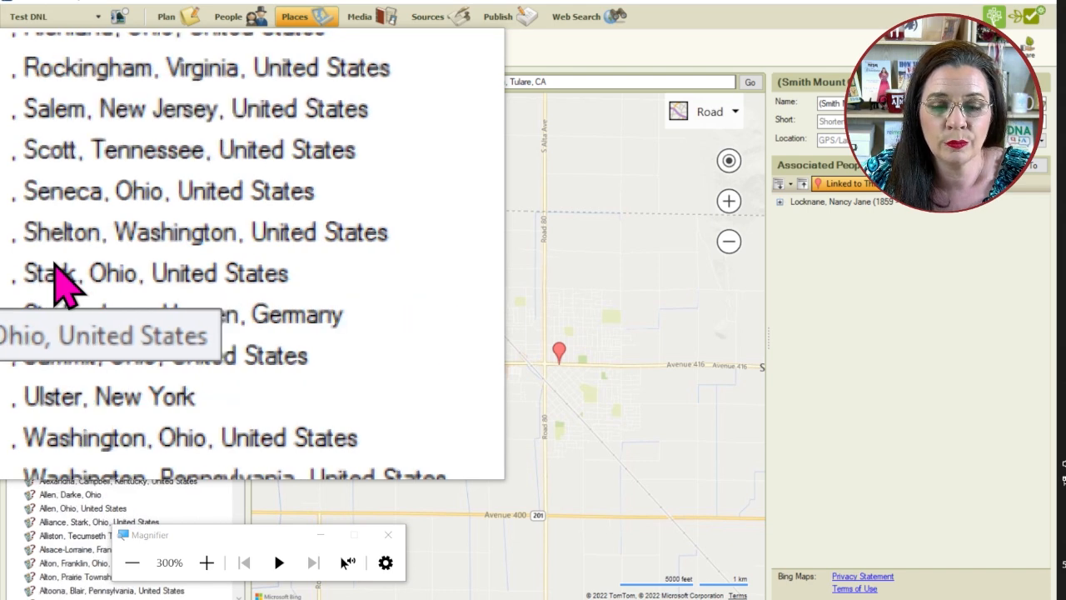
scroll(58, 275, down, 2)
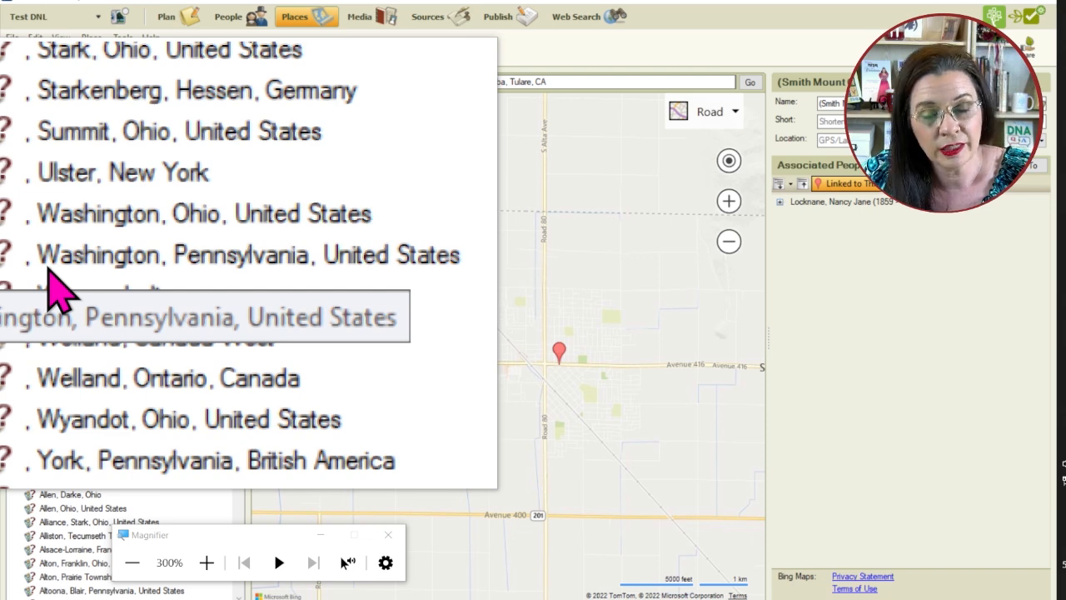
scroll(49, 270, down, 7)
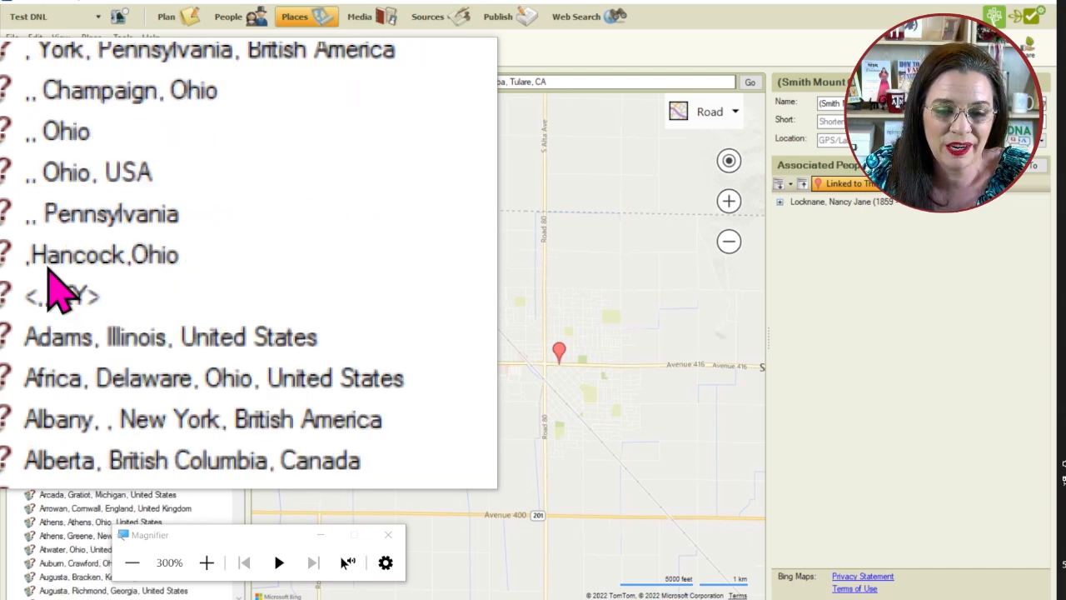
scroll(49, 270, up, 2)
scroll(49, 270, up, 3)
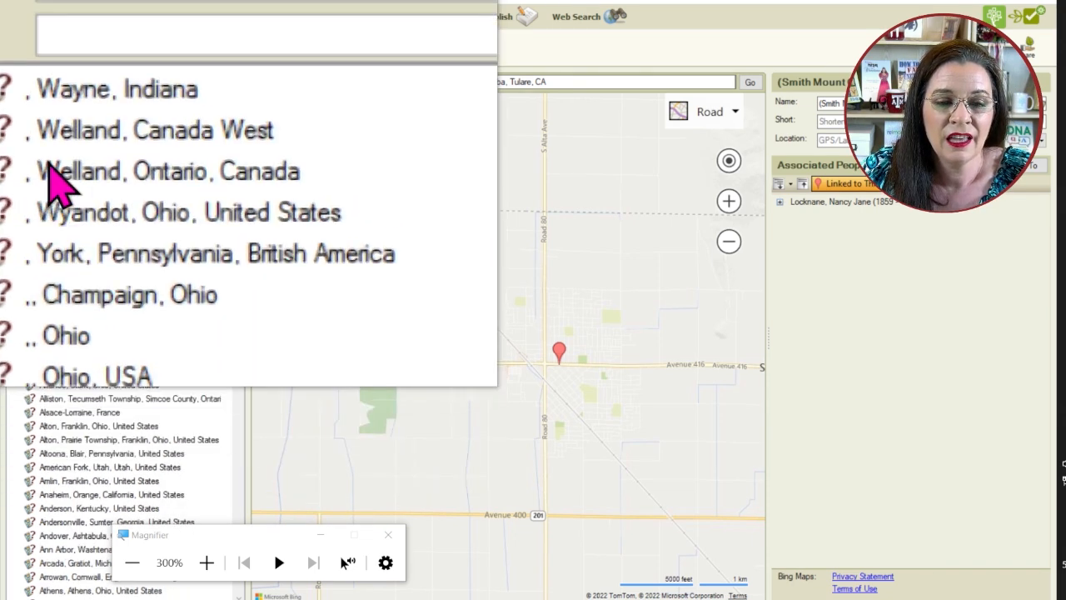
scroll(48, 270, down, 2)
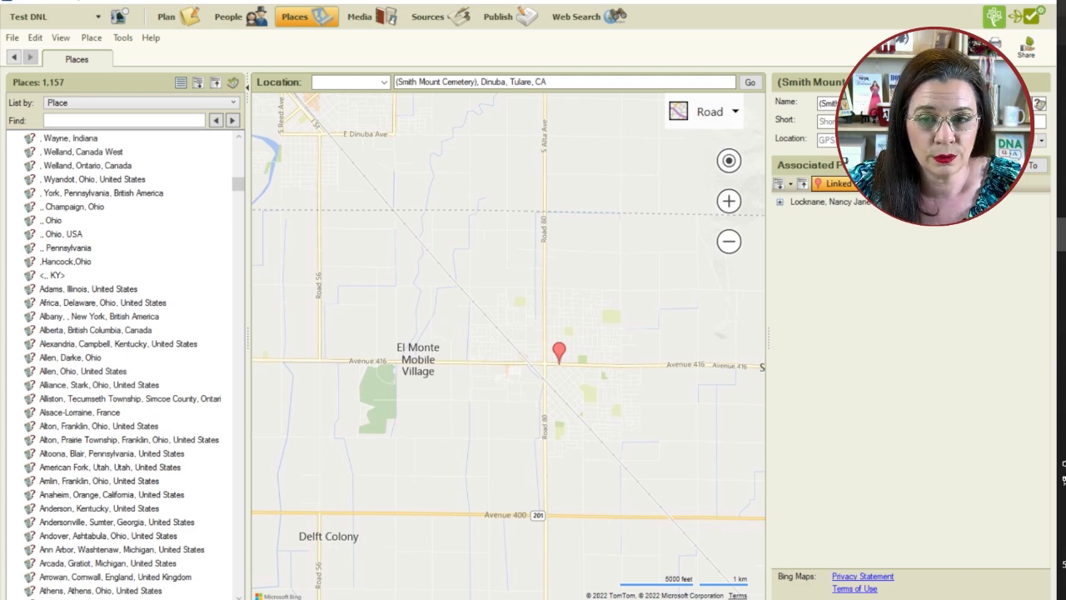
- Magnify the screen, start resolving all place names, and accept the suggested names for Perry, Falls, New Haven and Dayton, Ohio
key(super+plus)
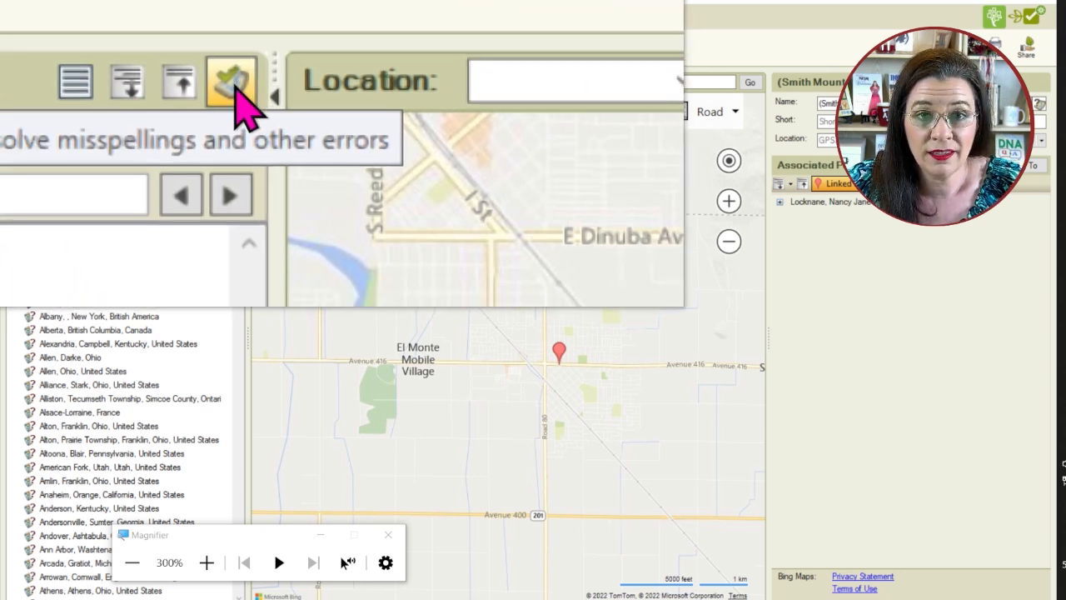
click(237, 87)
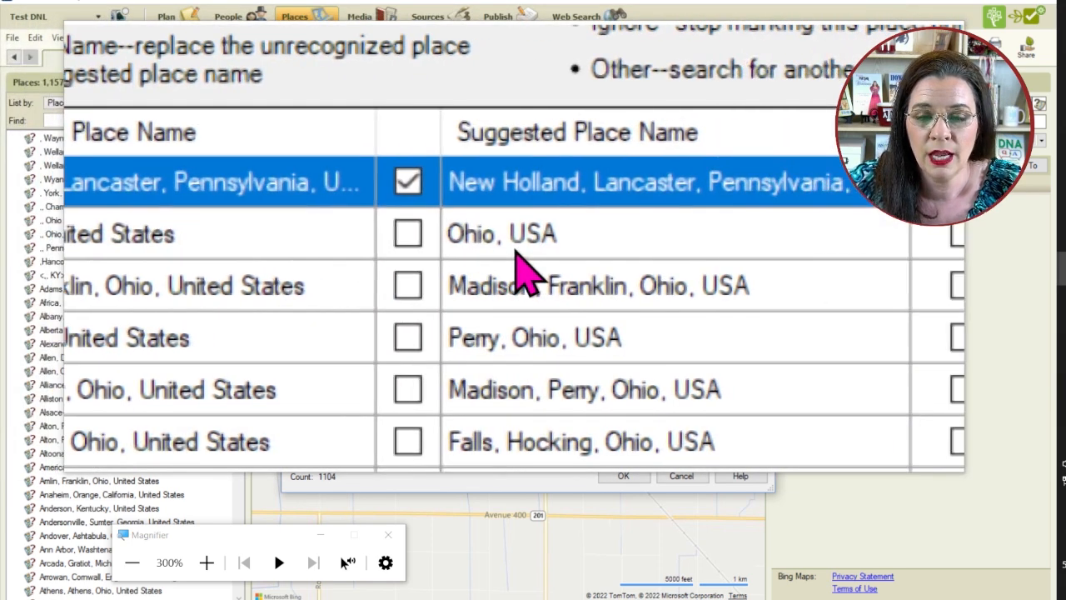
click(517, 254)
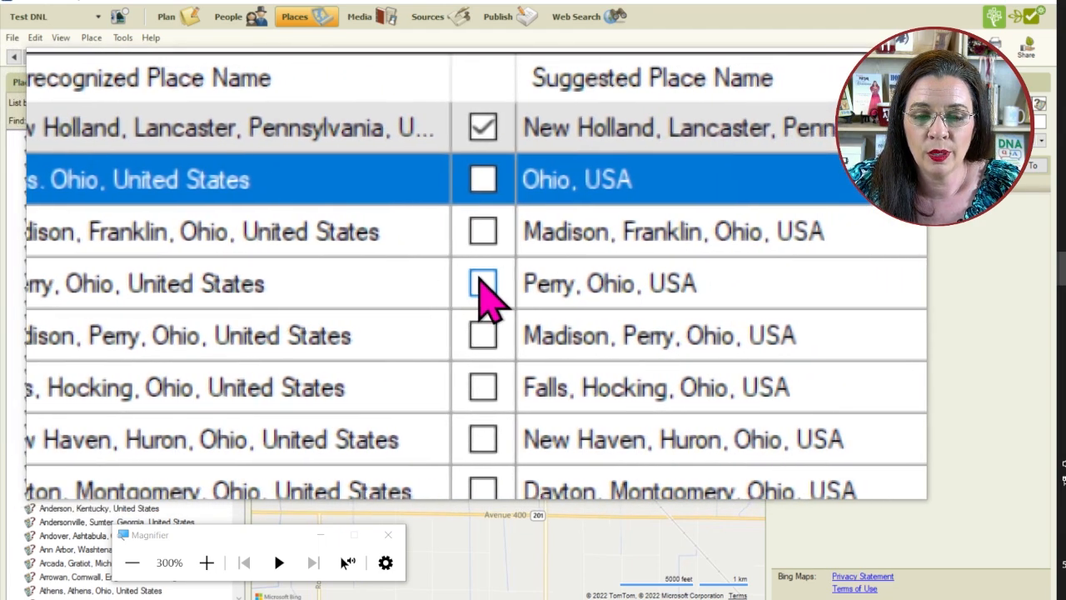
click(481, 283)
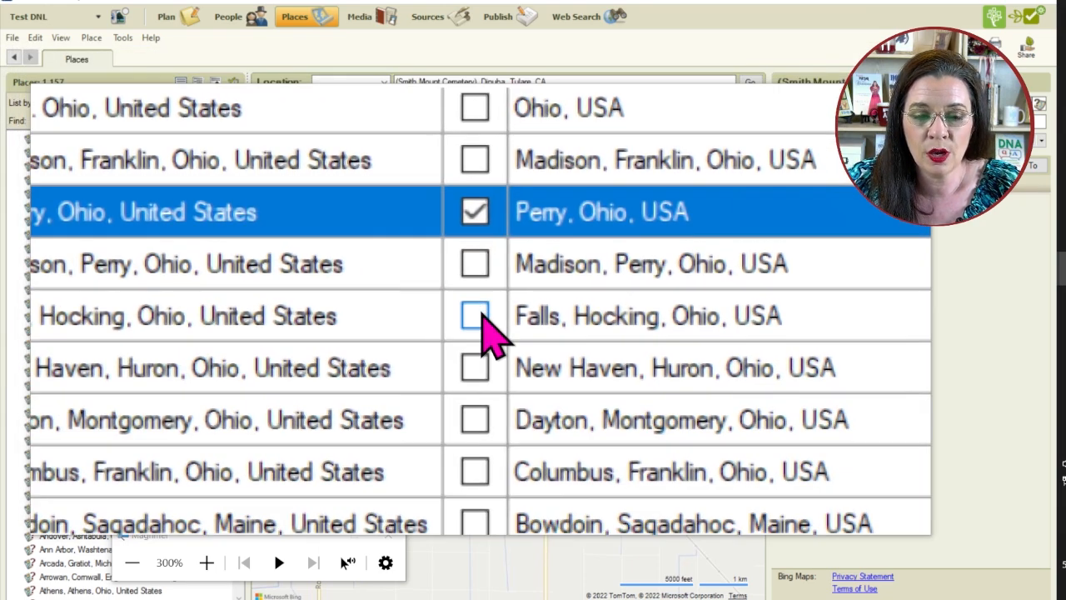
click(474, 316)
click(475, 368)
click(475, 419)
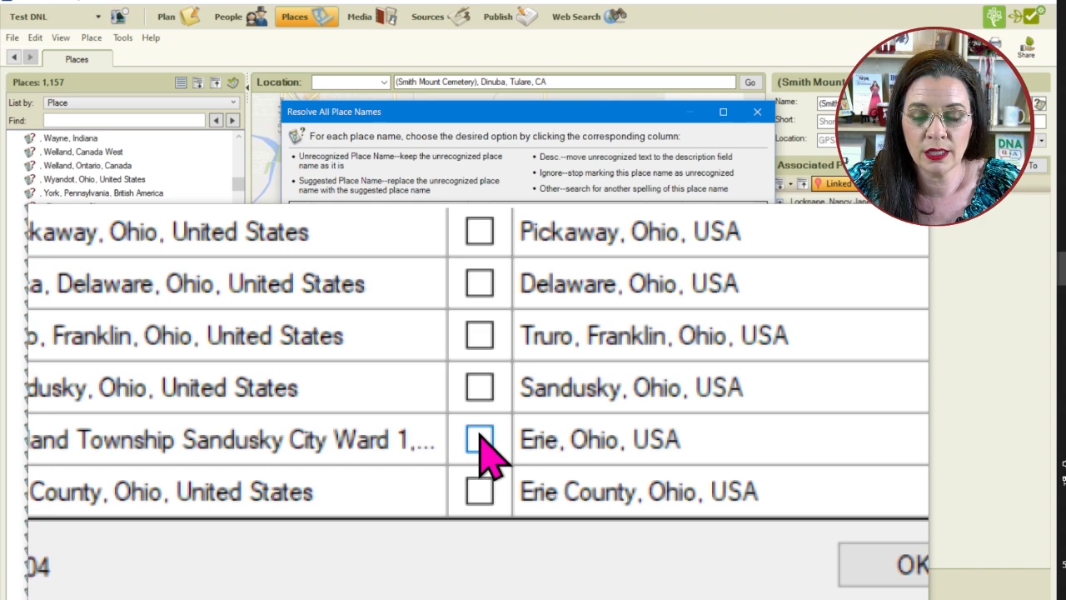
- Choose how to resolve the Sandusky City Ward 1 entry with the Erie, Ohio, USA suggestion and review the remaining unrecognized places
click(479, 440)
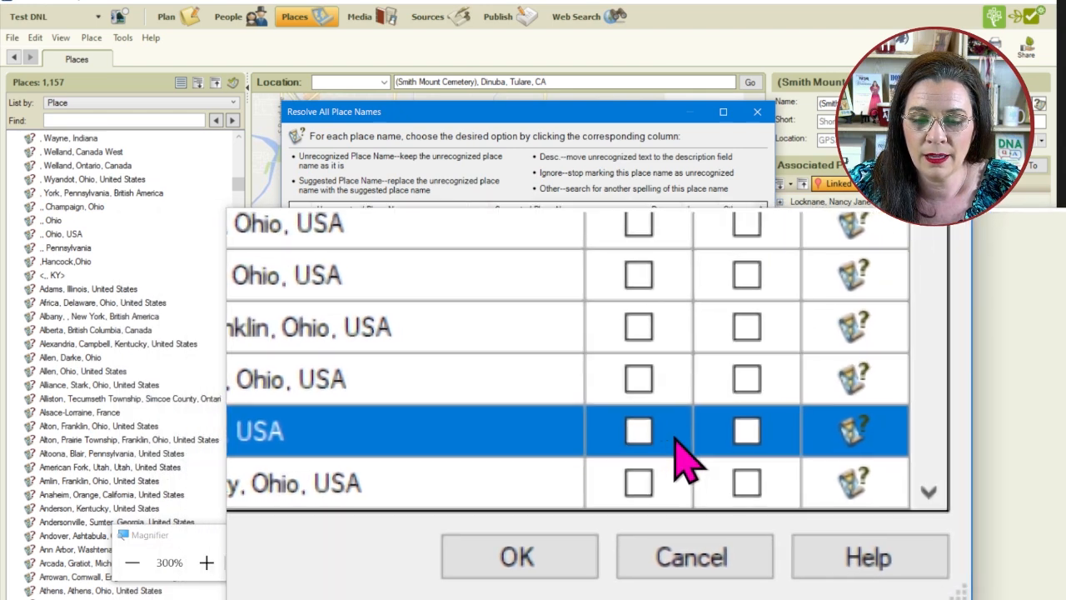
click(665, 433)
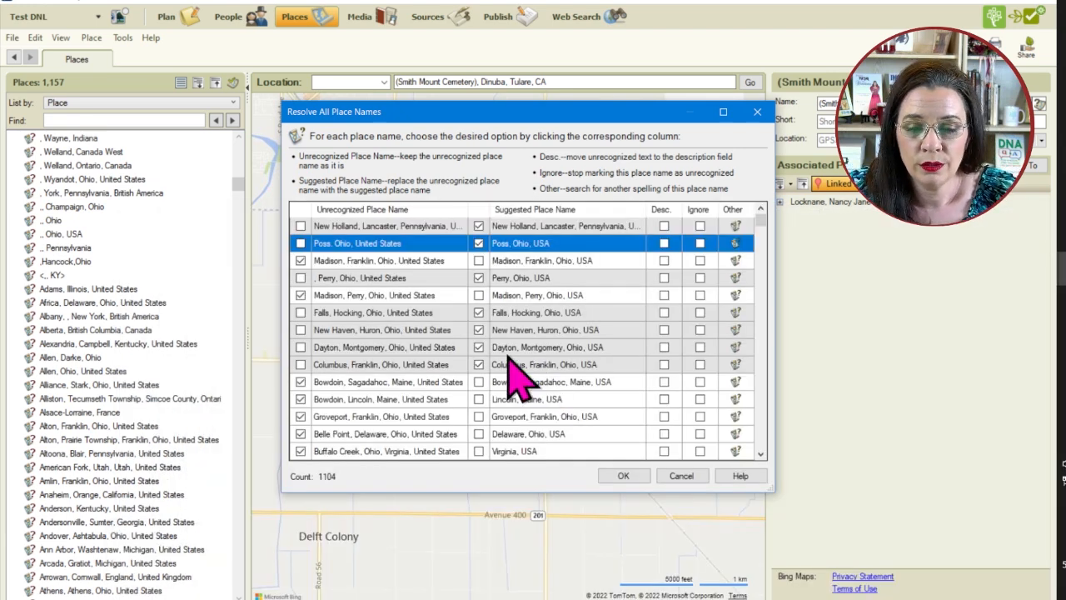
scroll(540, 385, down, 4)
scroll(612, 416, down, 3)
scroll(610, 421, down, 8)
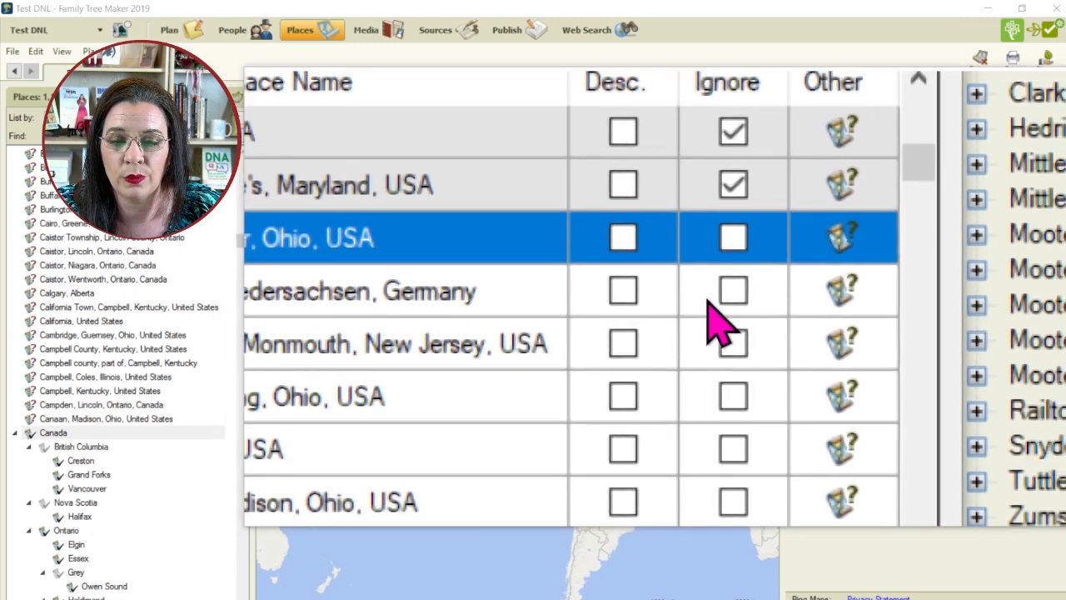
- Mark the entry suggested as Niedersachsen, Germany, and the Smithville and Gainsborough entries in Lincoln, Ontario, as ignored
click(708, 304)
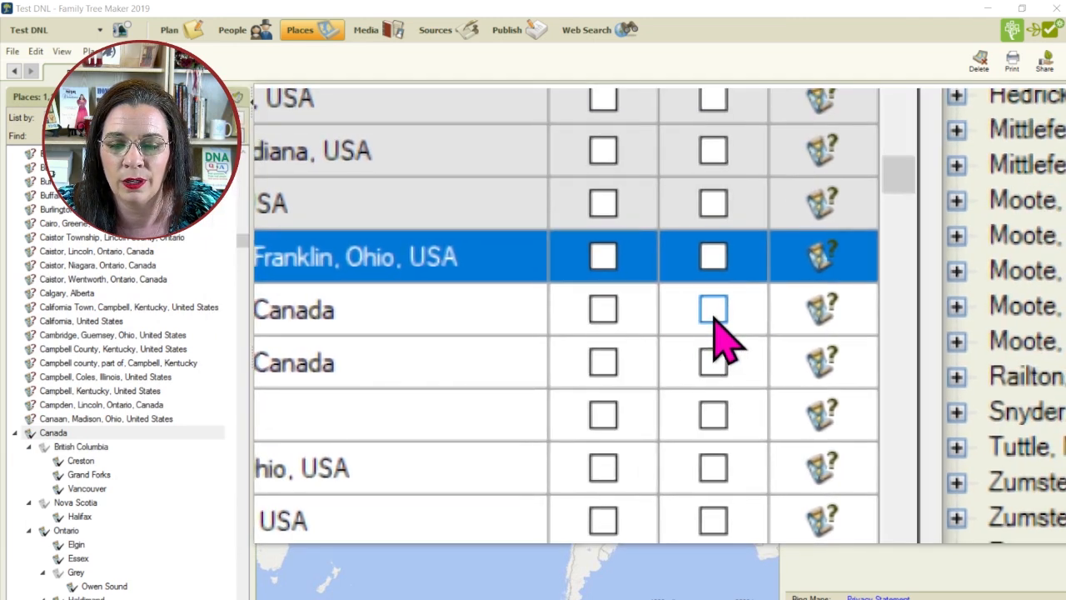
click(713, 317)
click(721, 329)
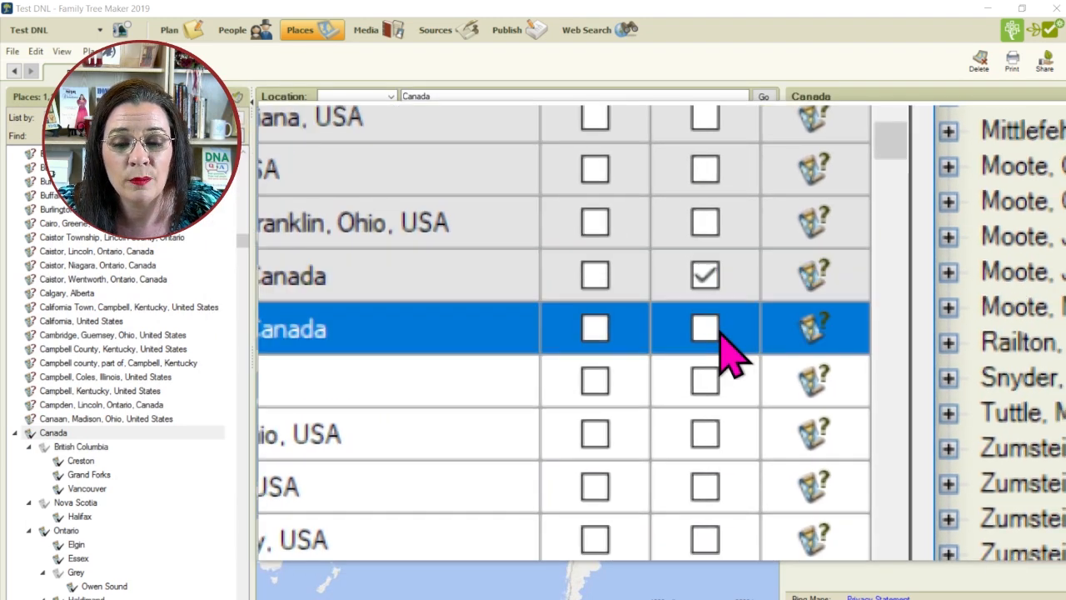
click(709, 330)
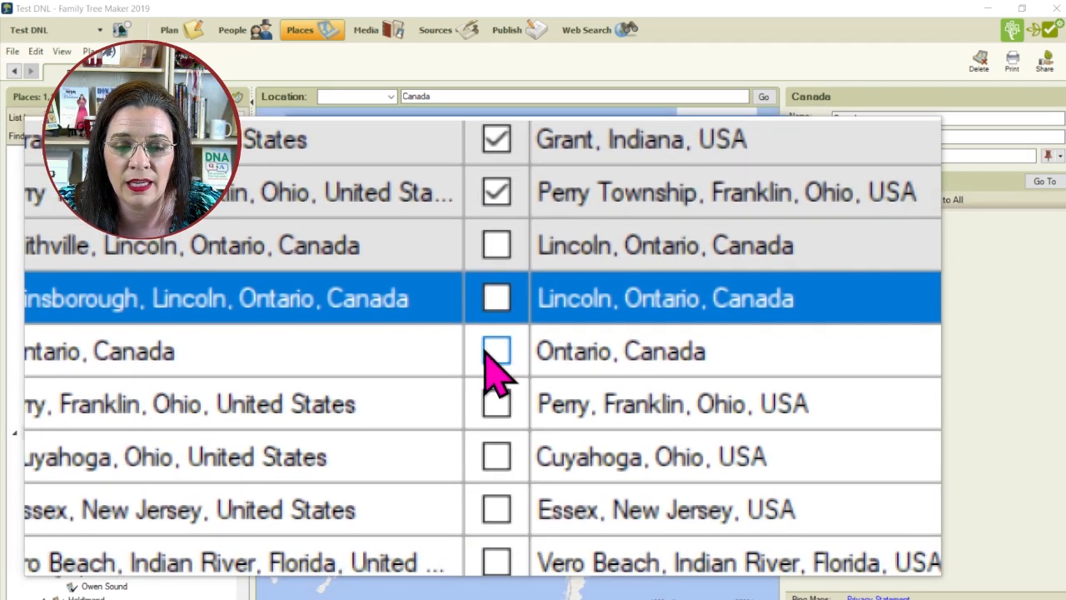
- Accept the suggested names for Ontario, Canada and Perry, Franklin, Ohio, and apply all place name resolutions
click(488, 360)
click(486, 356)
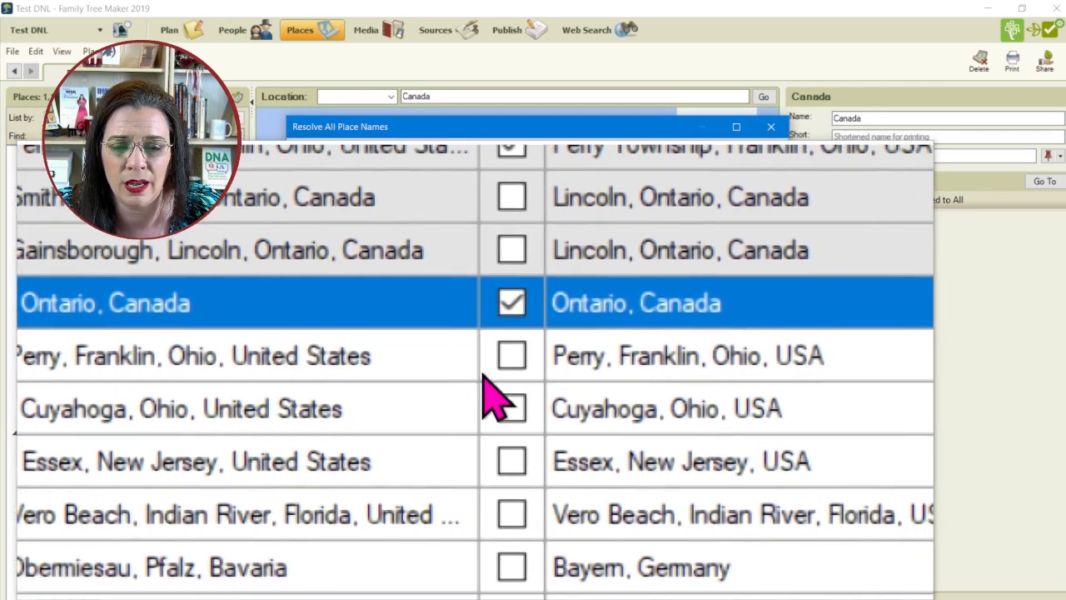
click(498, 383)
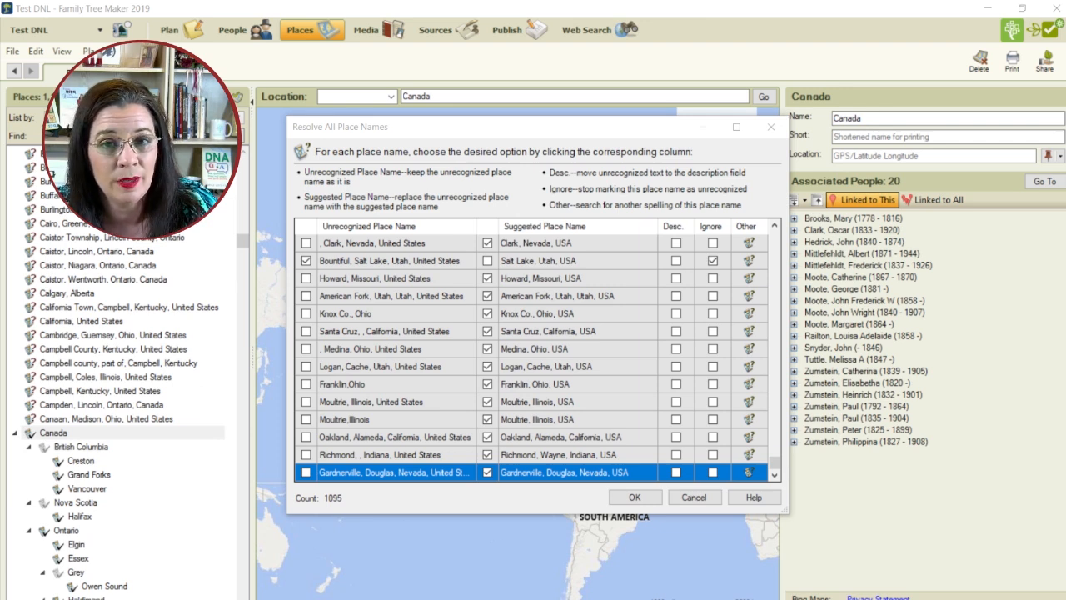
click(634, 497)
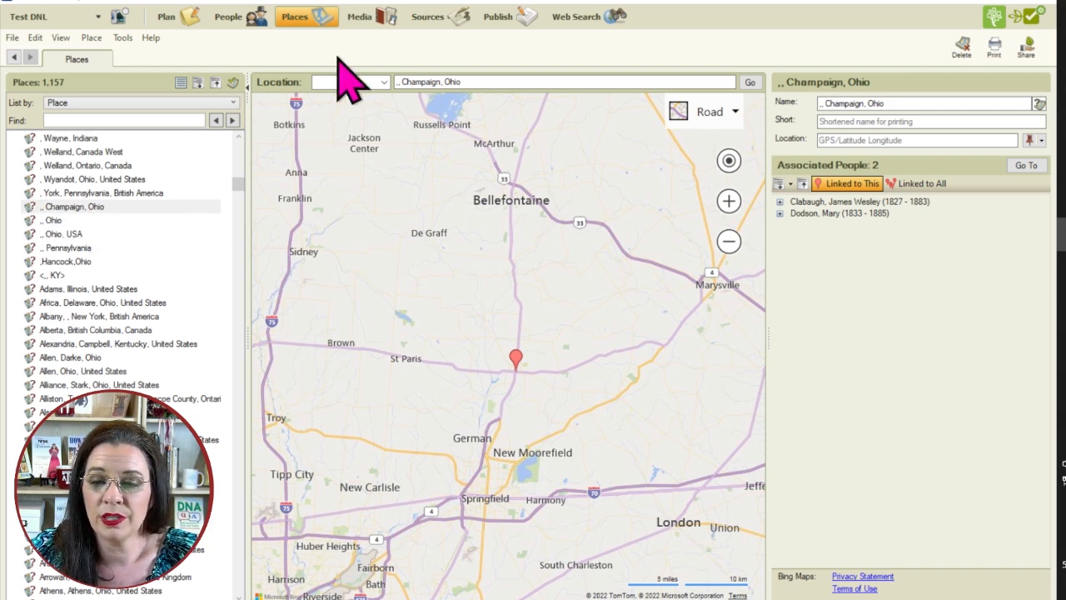
- Select Valley Crossing, Hamilton Township, Franklin, Ohio, expand its first associated person and open that person's birth fact
click(114, 233)
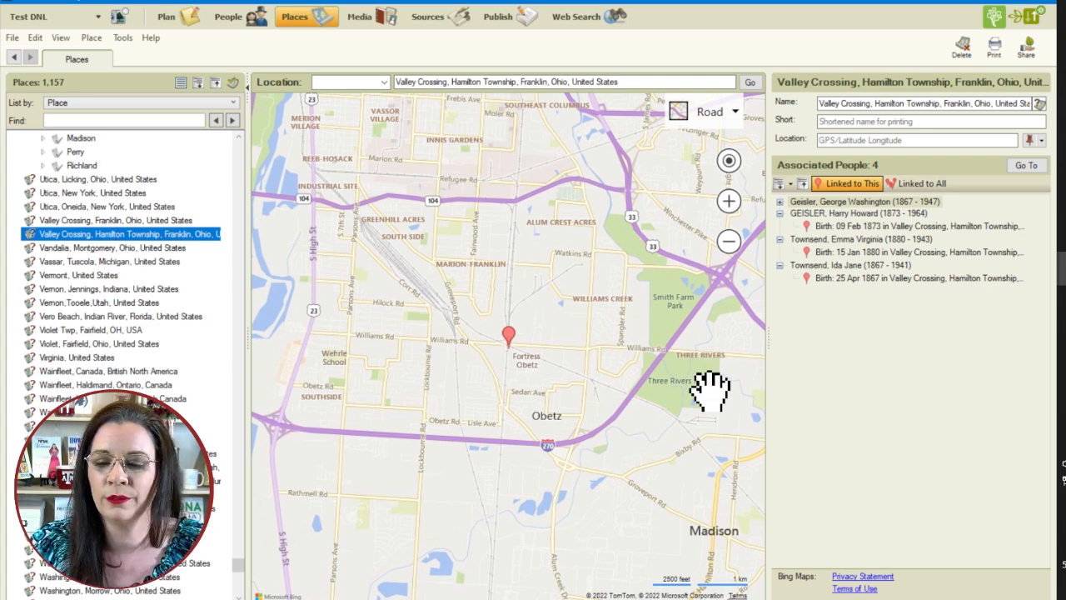
click(783, 203)
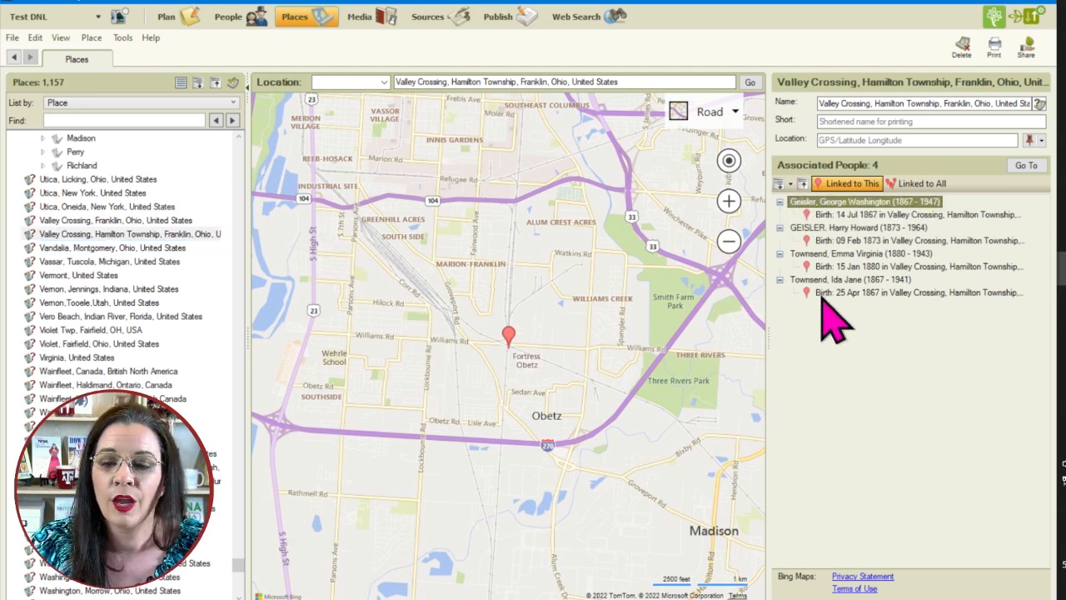
double_click(833, 204)
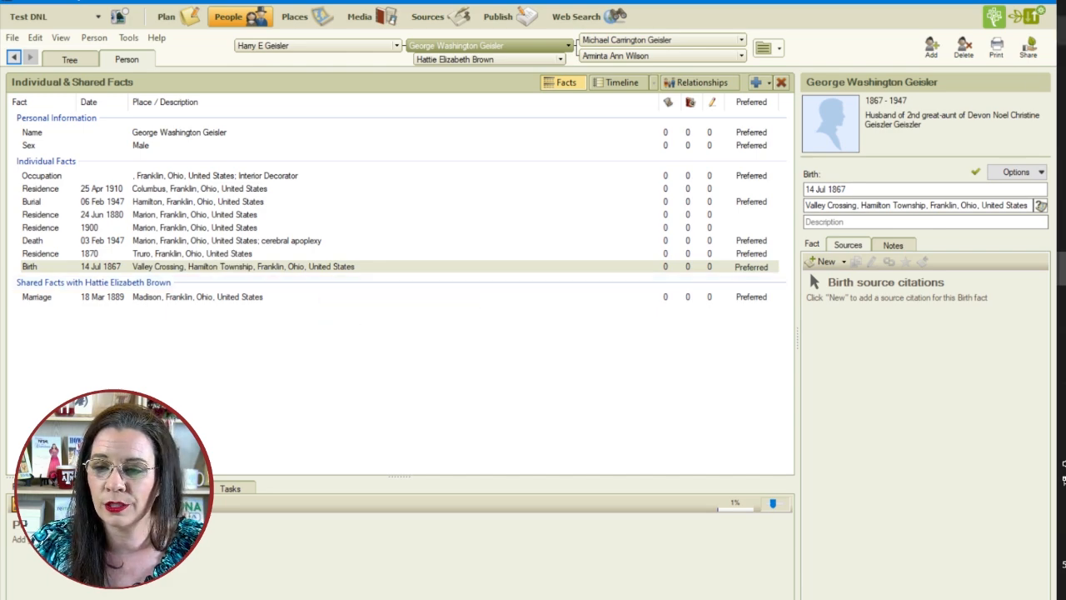
click(151, 270)
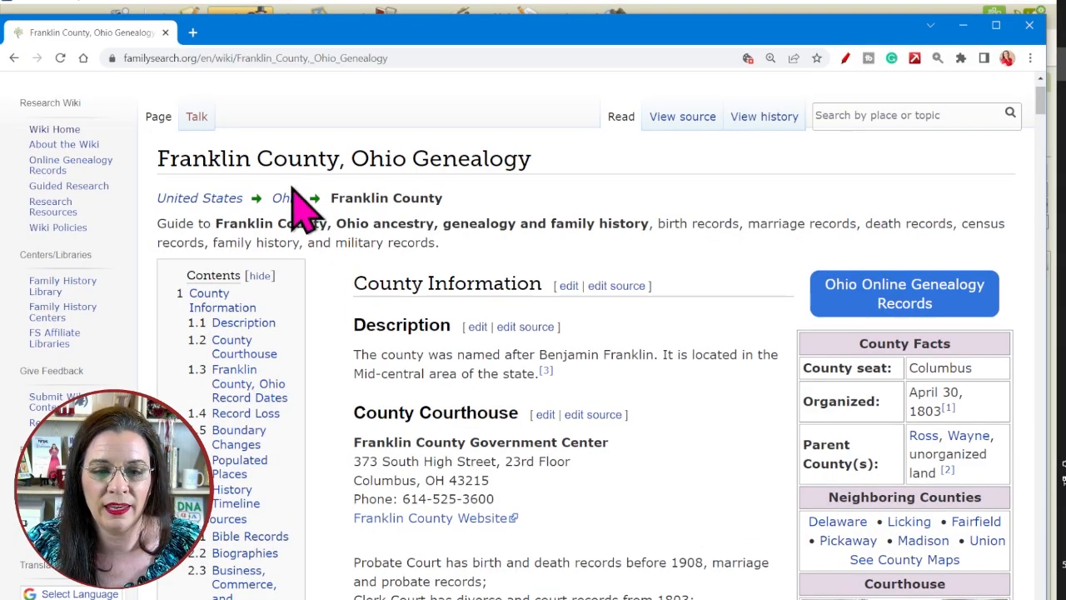
- Switch to the FamilySearch wiki page for Franklin County, Ohio, and examine its populated places for Valley Crossing and Hamilton Township
scroll(647, 464, down, 15)
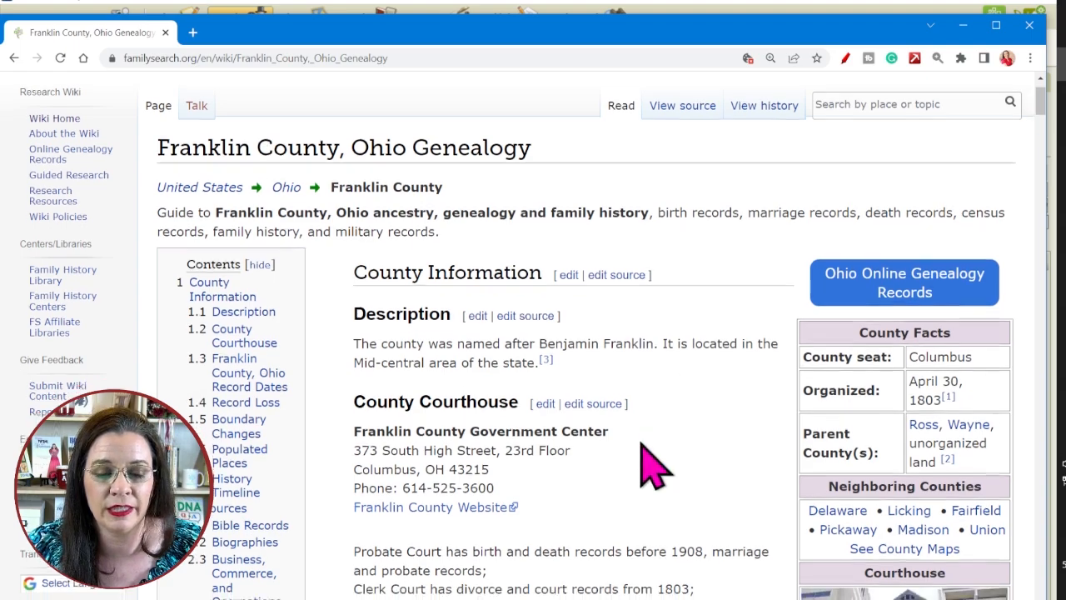
scroll(704, 487, down, 4)
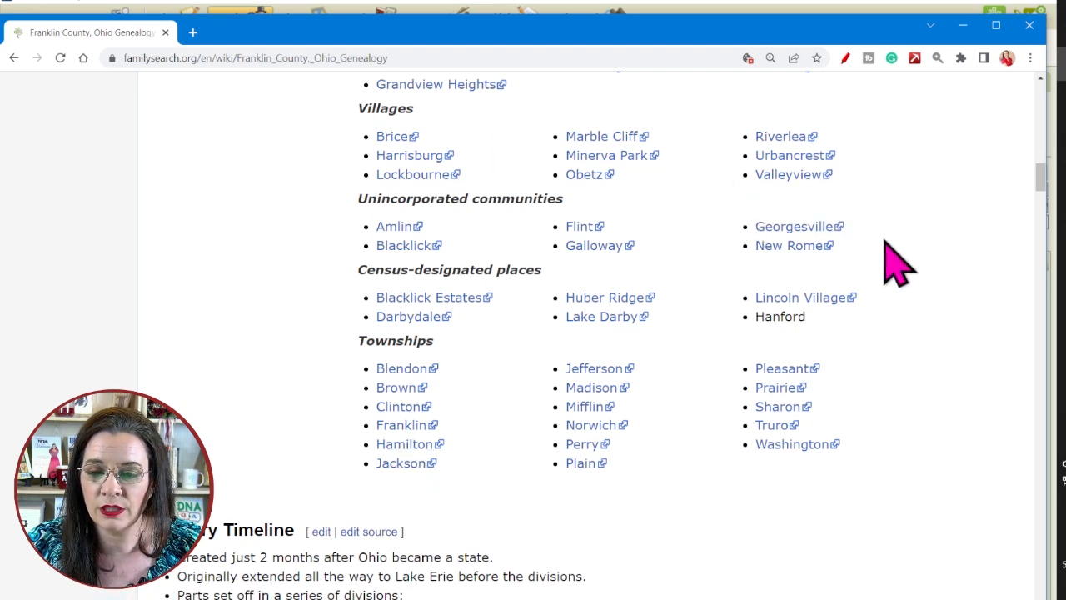
scroll(939, 361, up, 1)
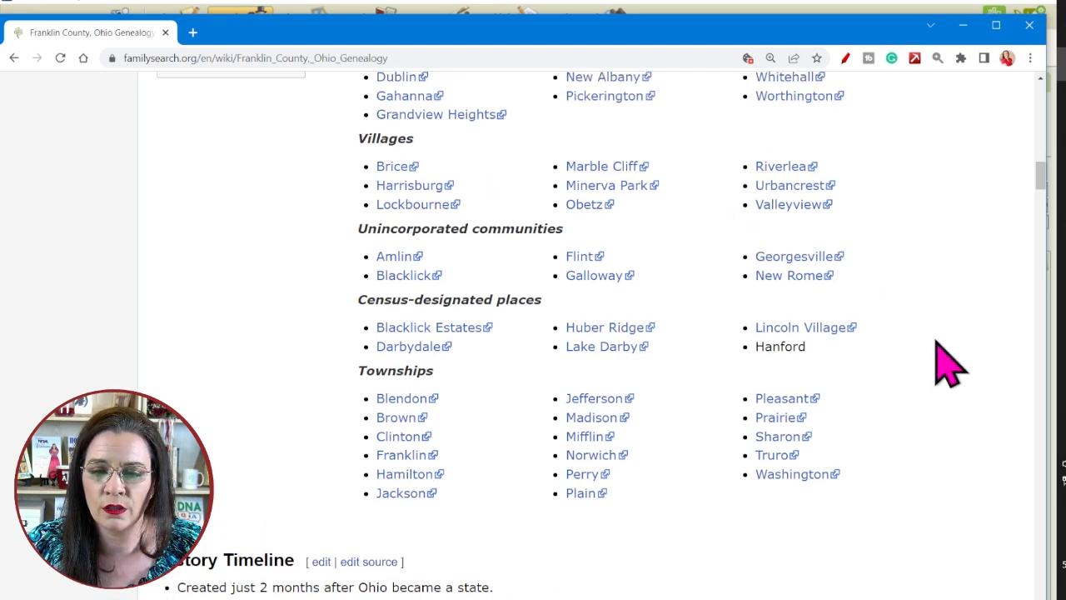
scroll(937, 343, up, 2)
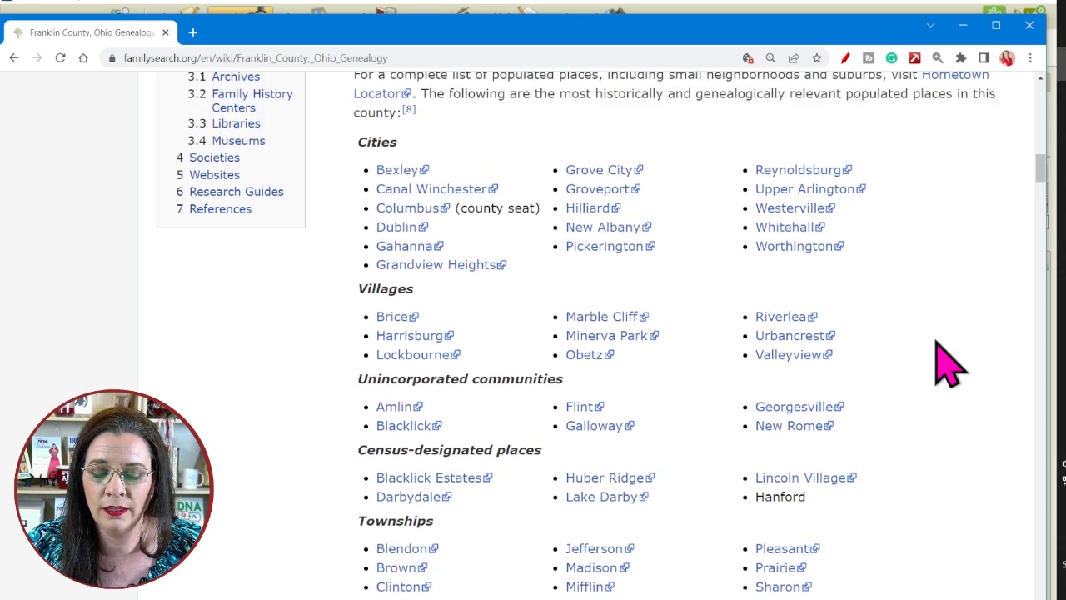
scroll(945, 361, down, 2)
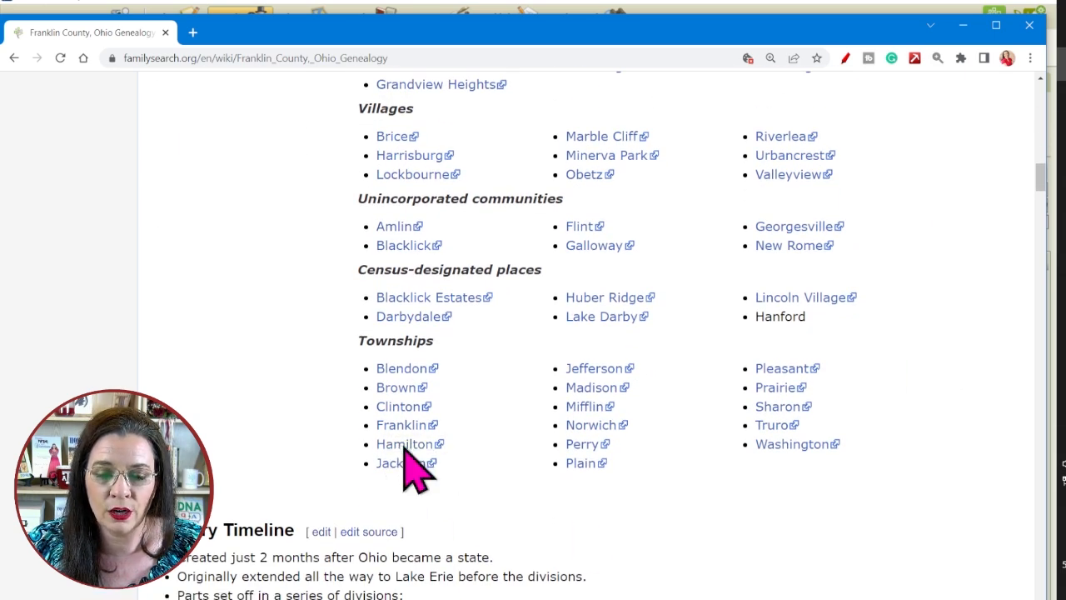
- Open the linked Wikipedia article on Hamilton Township and examine its geography section
click(405, 445)
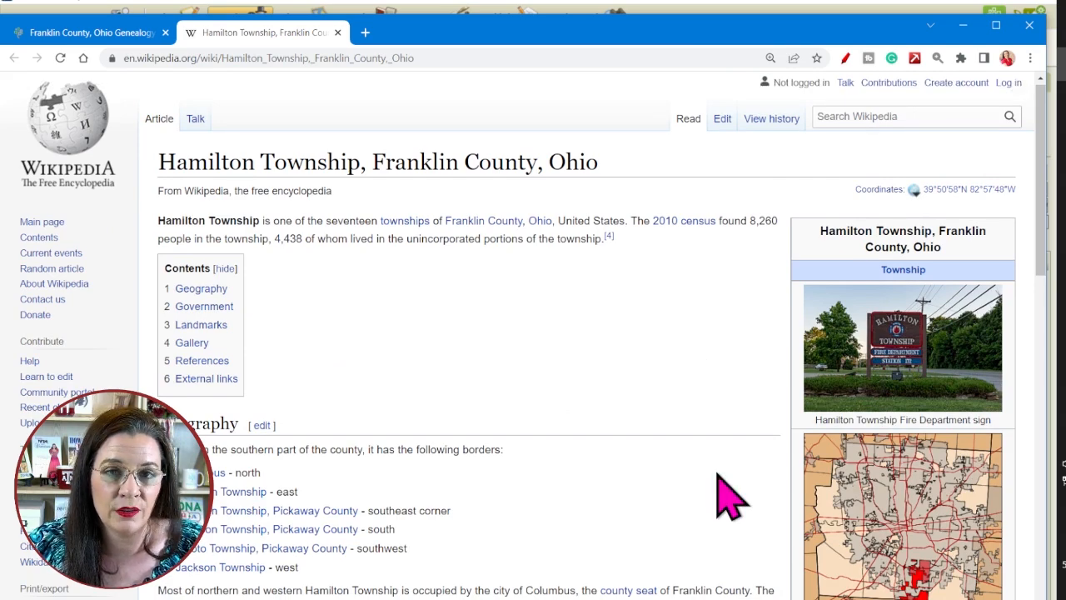
scroll(726, 499, down, 3)
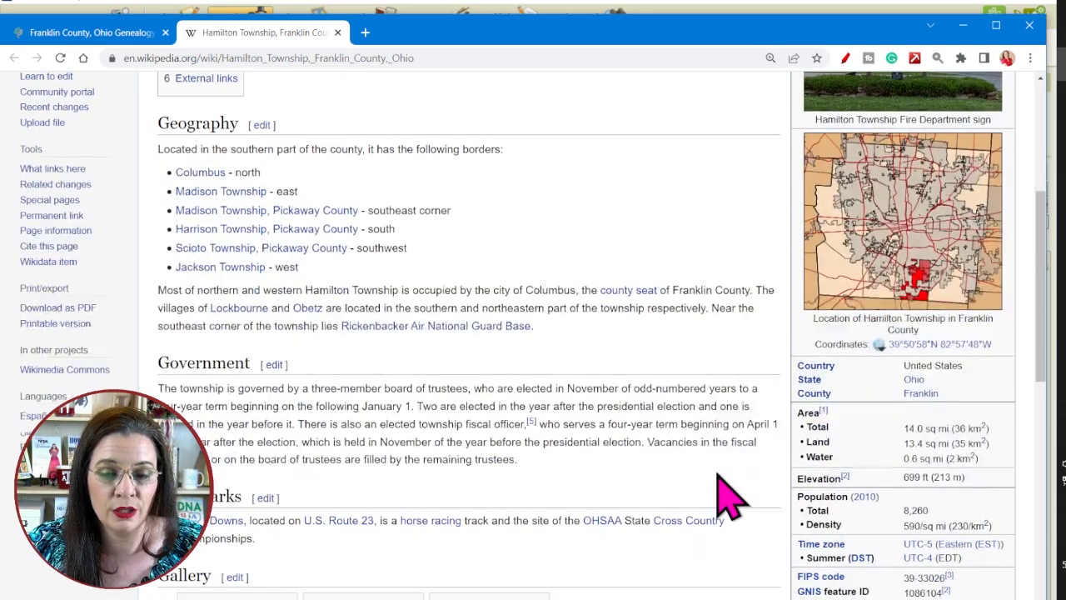
scroll(616, 512, up, 3)
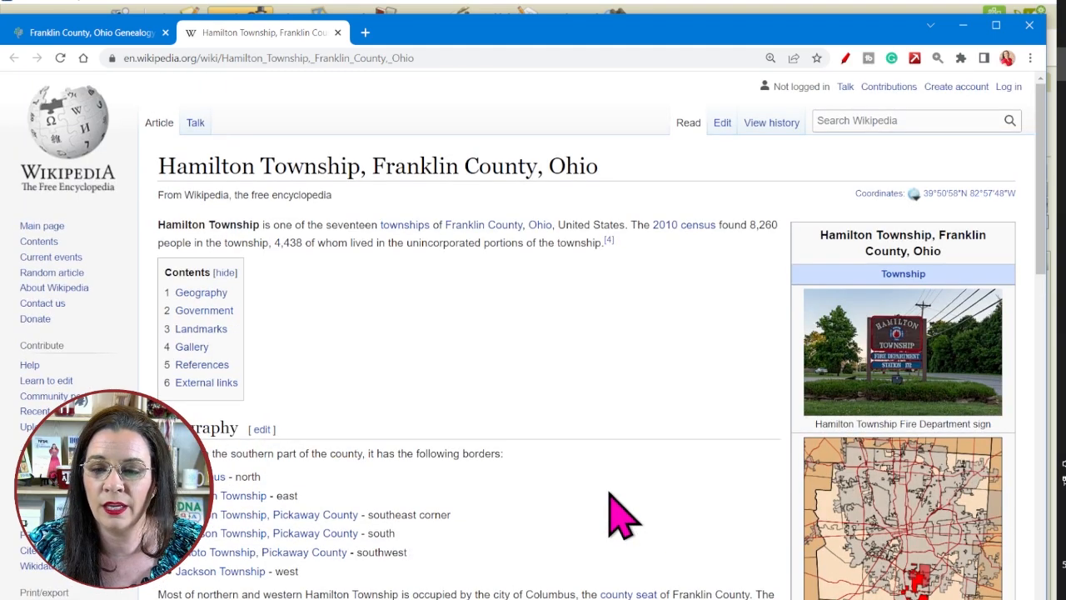
- Search Wikipedia for Valley crossing, Ohio, and return to the FamilySearch wiki page for Franklin County
click(872, 121)
text(Vall)
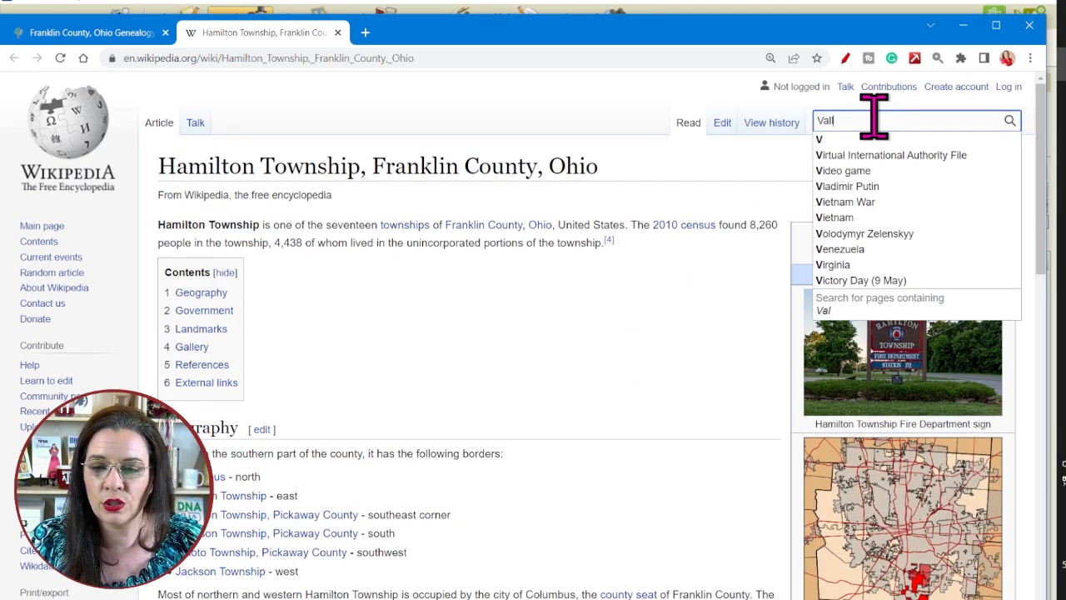
text(ery crossing, Ohio)
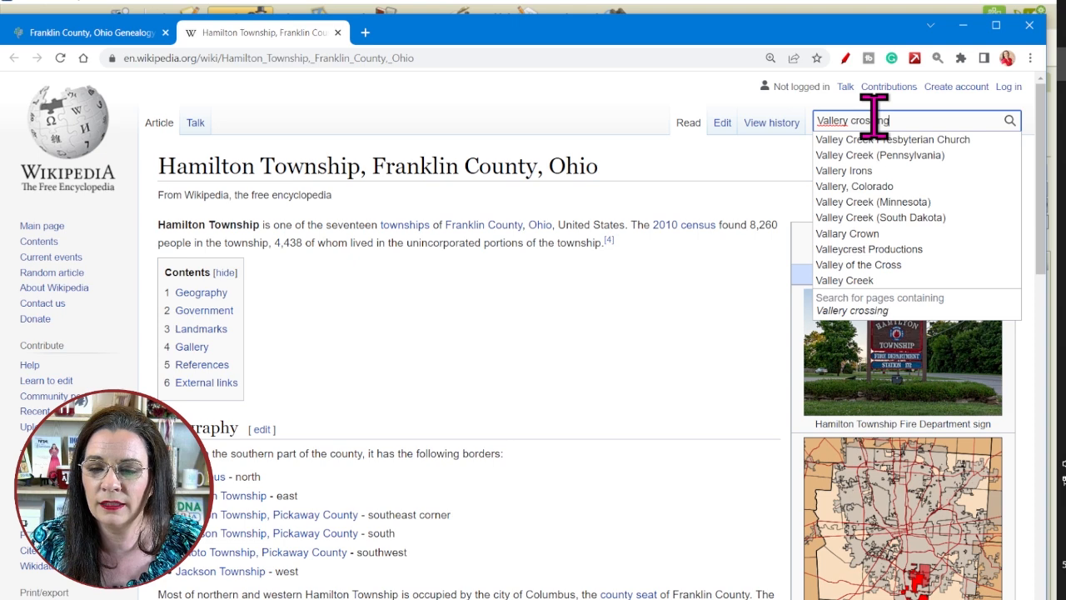
key(Return)
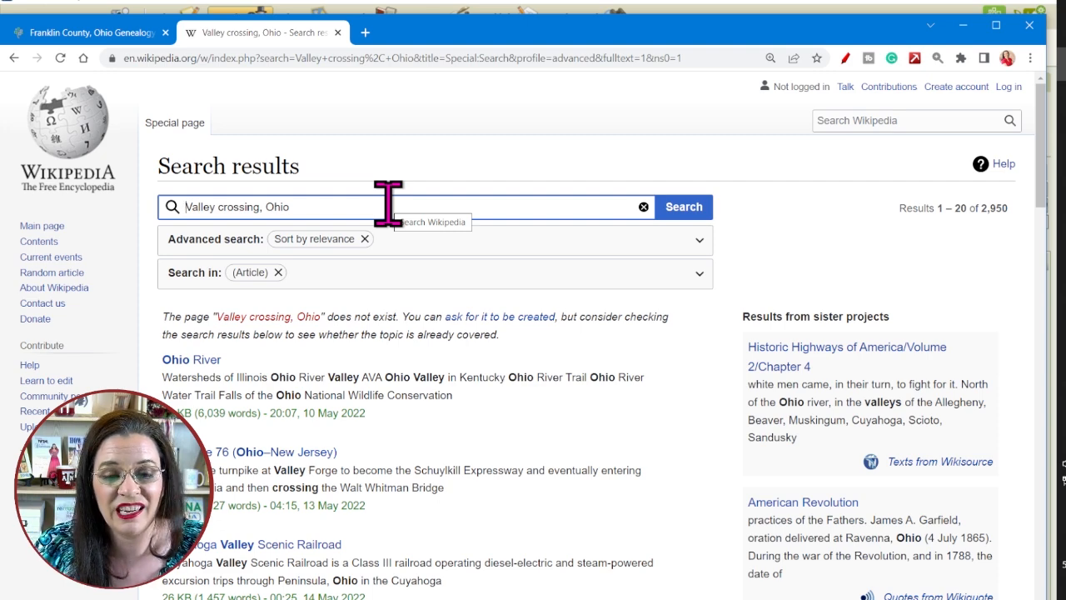
click(95, 31)
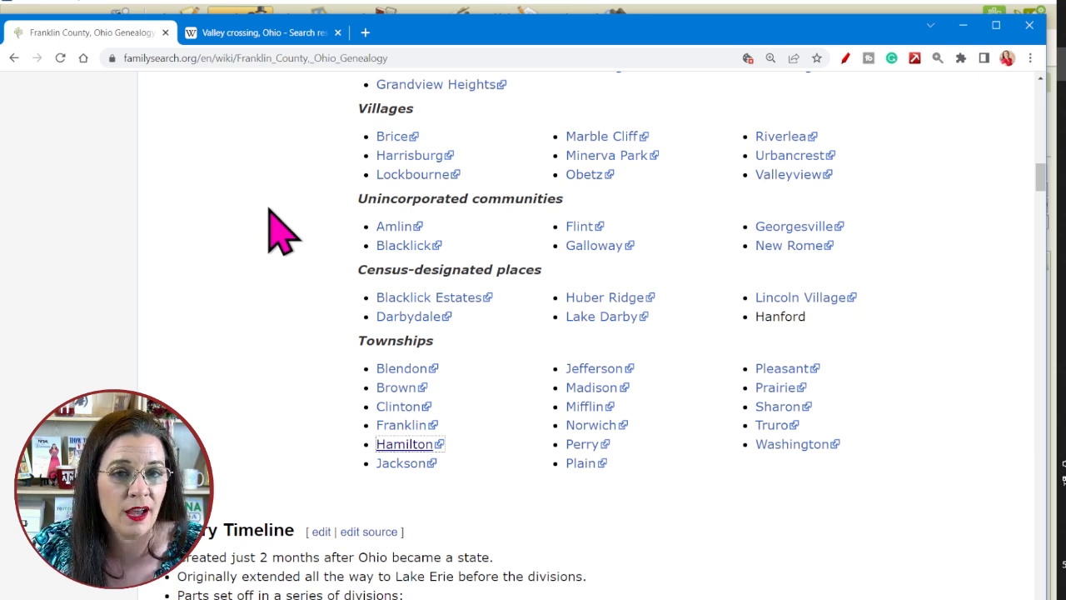
- Switch to Family Tree Maker and change the birth fact's place to Hamilton Township, Franklin, Ohio, United States
click(961, 26)
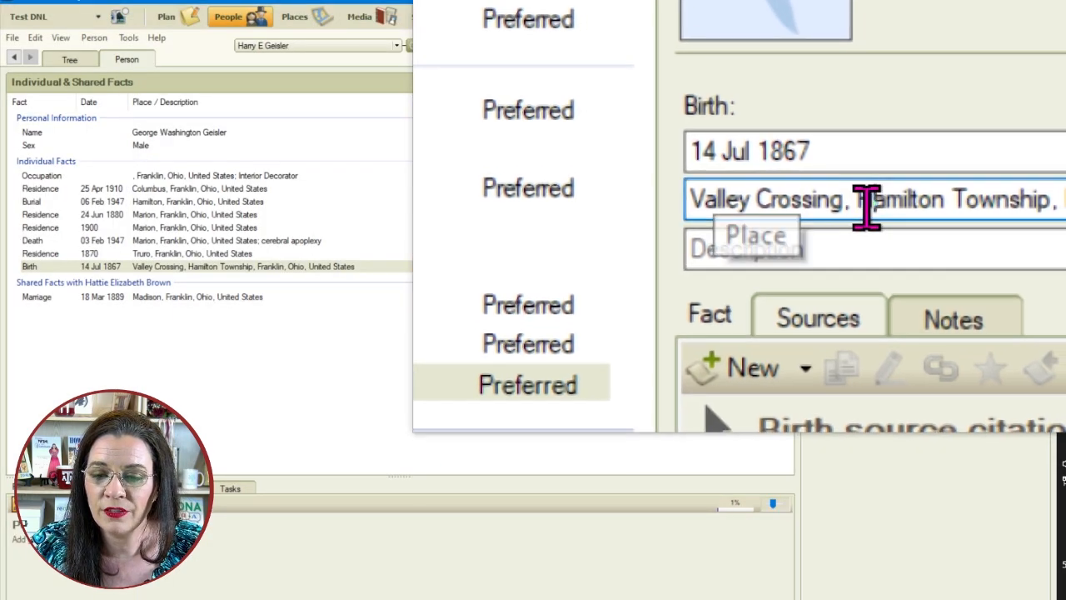
click(864, 205)
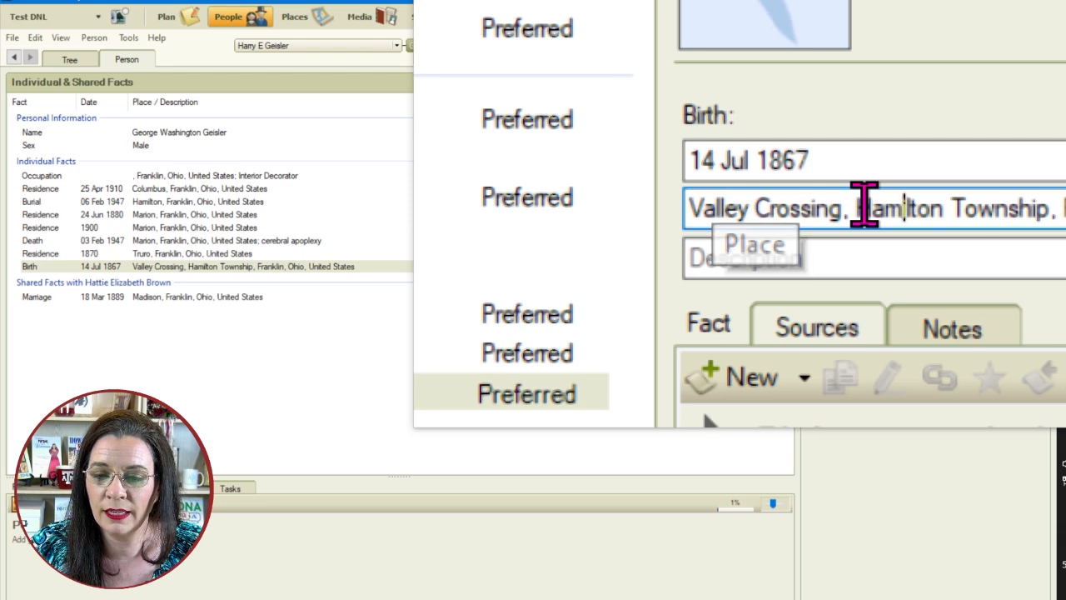
key(BackSpace)
key(BackSpace)
key(BackSpace)
key(BackSpace)
key(BackSpace)
key(BackSpace)
key(BackSpace)
key(BackSpace)
key(BackSpace)
key(BackSpace)
key(BackSpace)
key(BackSpace)
key(BackSpace)
key(BackSpace)
key(BackSpace)
key(BackSpace)
key(BackSpace)
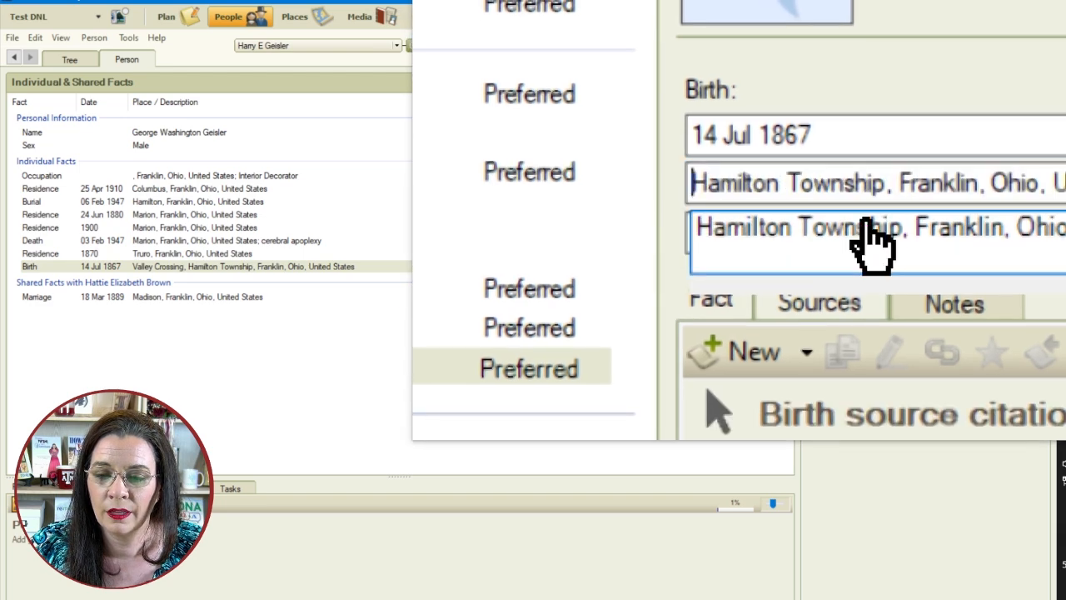
click(864, 220)
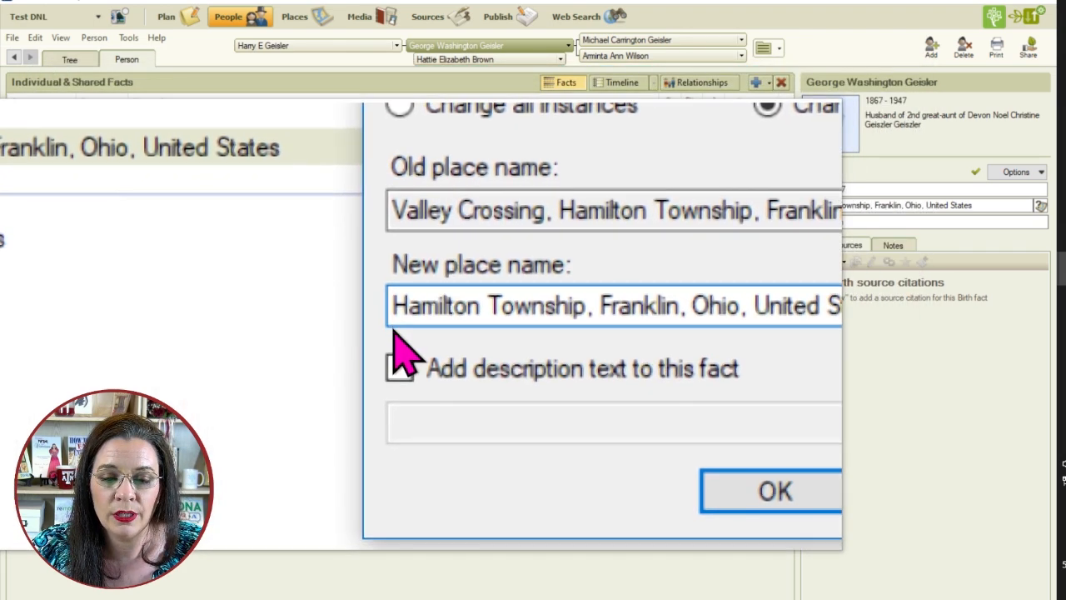
- Add the description text Valley Crossing to the place change and apply it to all instances
click(395, 343)
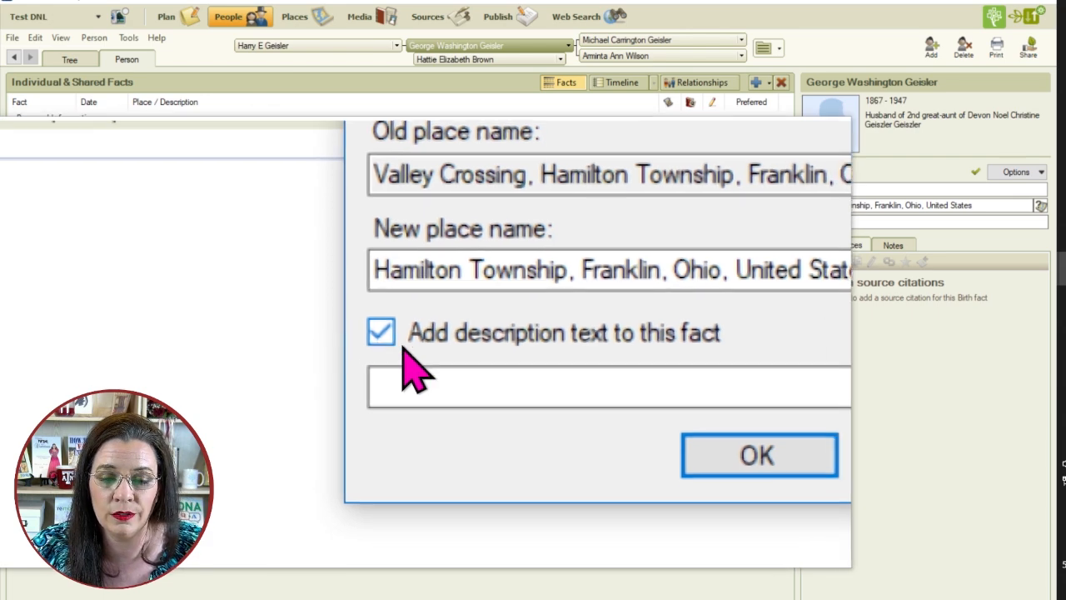
click(428, 357)
text(Valley Crossing,)
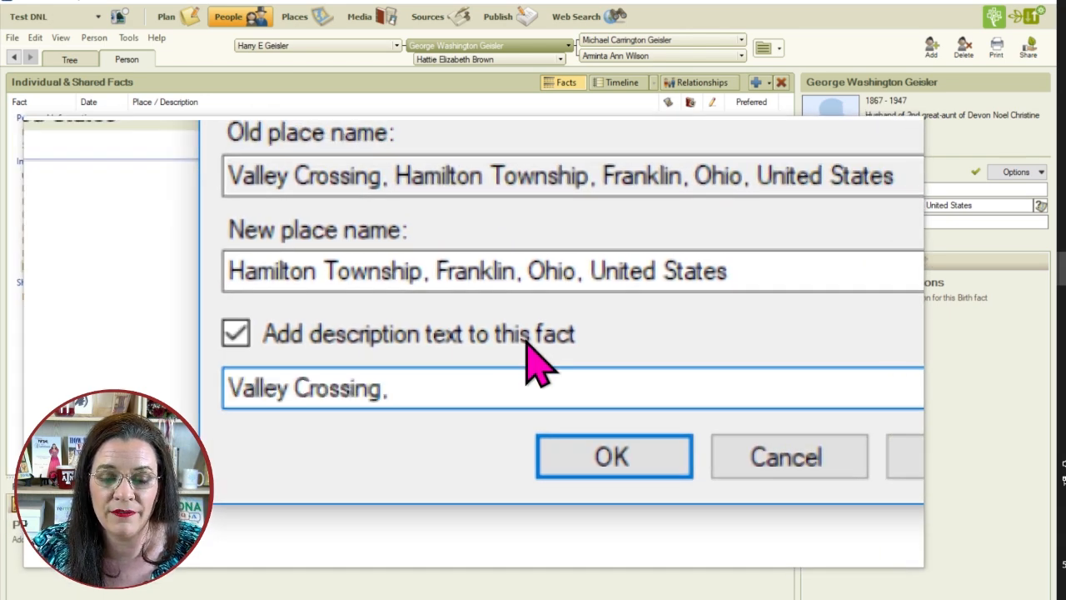
key(BackSpace)
key(BackSpace)
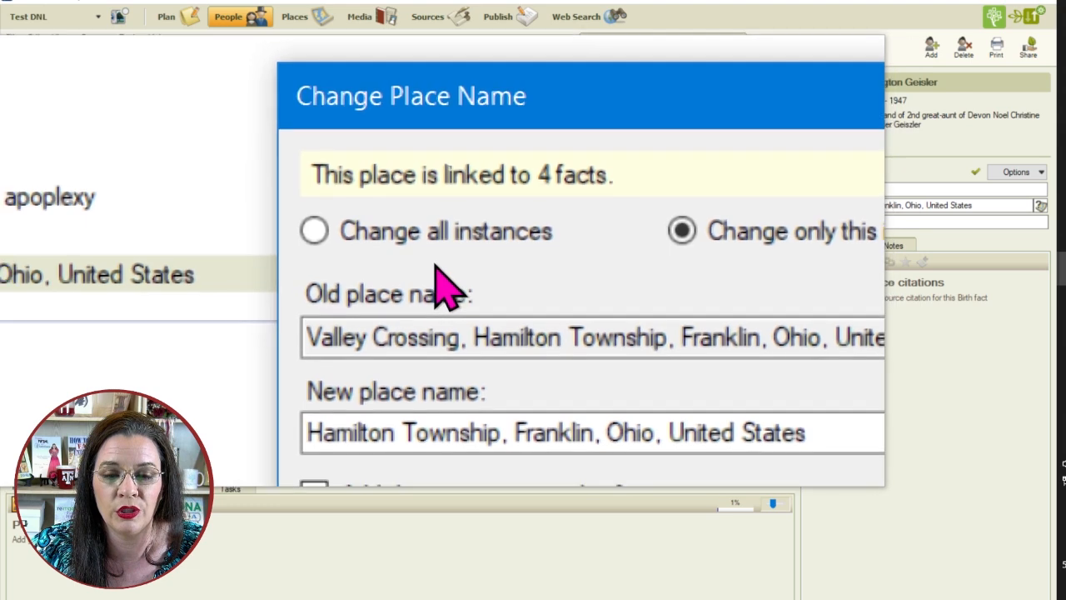
click(388, 253)
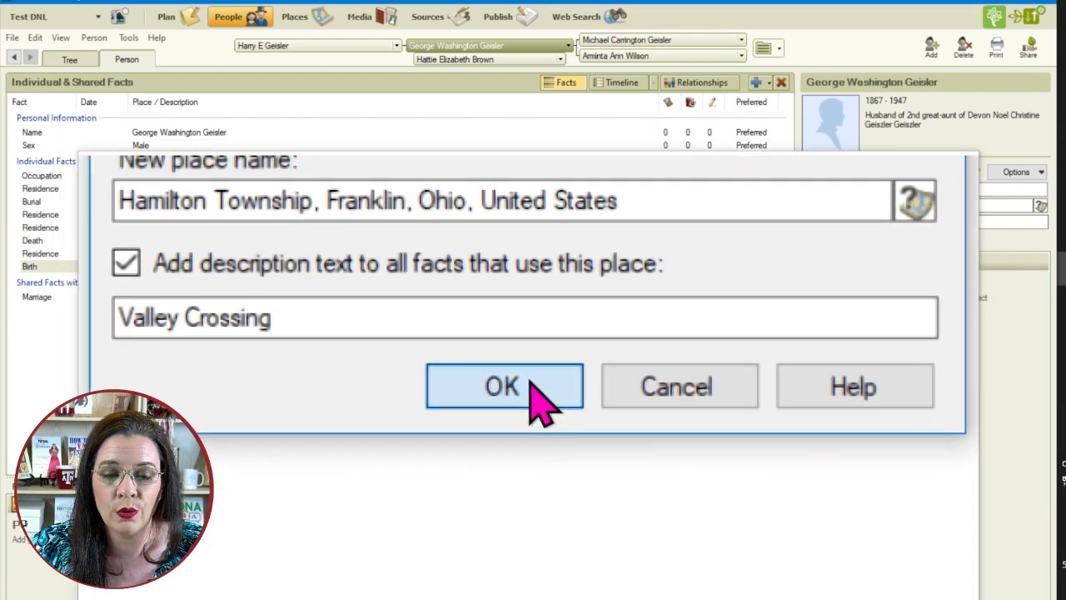
click(689, 447)
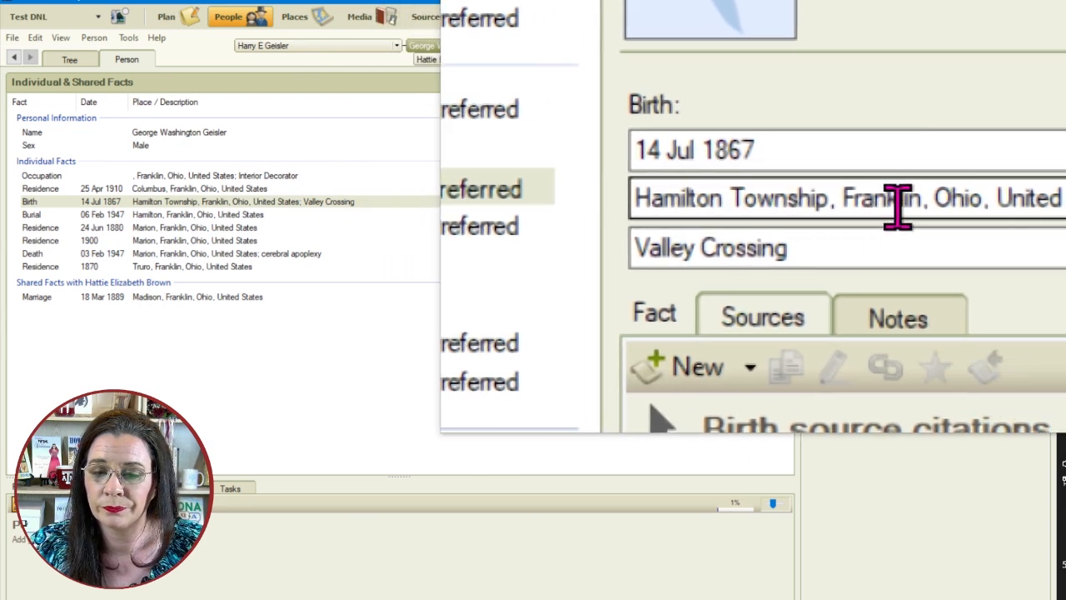
- Copy the birth fact's place, Hamilton Township, Franklin, Ohio, United States, into the burial fact and accept the matching suggestion
double_click(991, 201)
triple_click(898, 206)
key(ctrl+c)
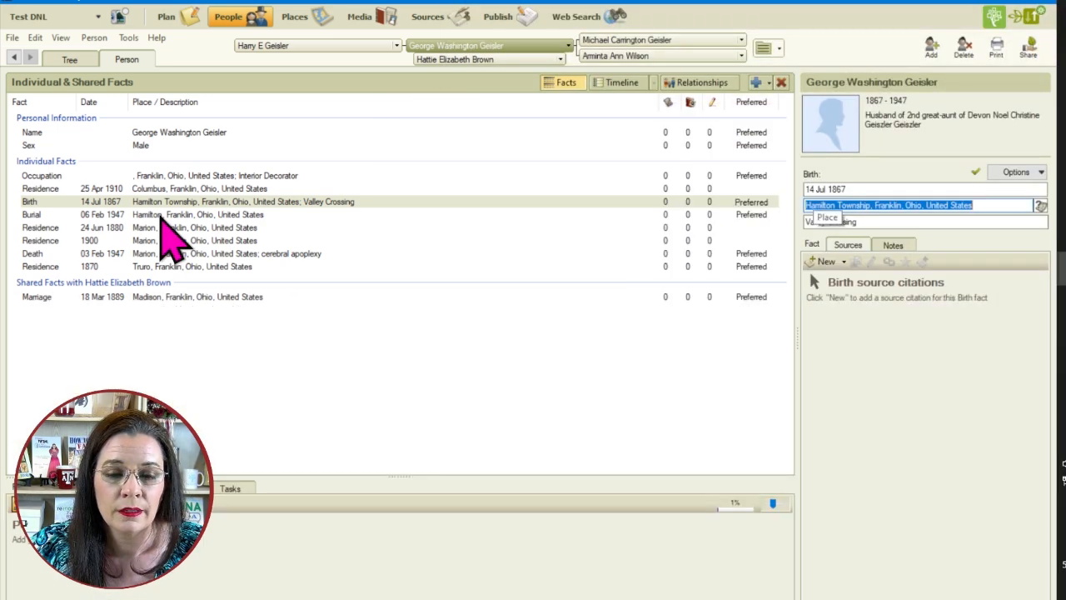
click(162, 214)
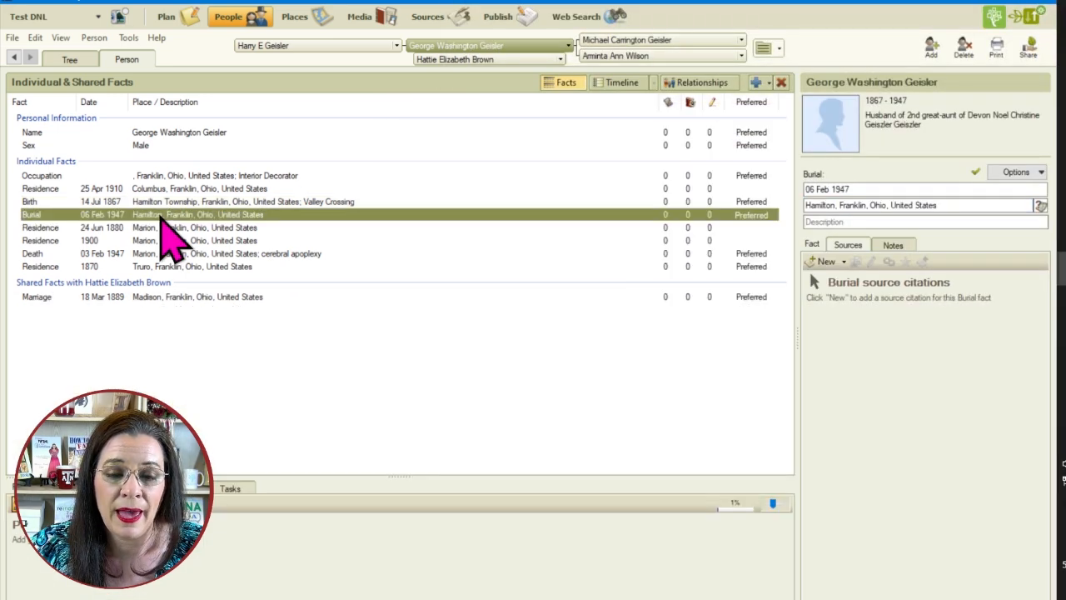
click(983, 205)
key(ctrl+a)
key(ctrl+v)
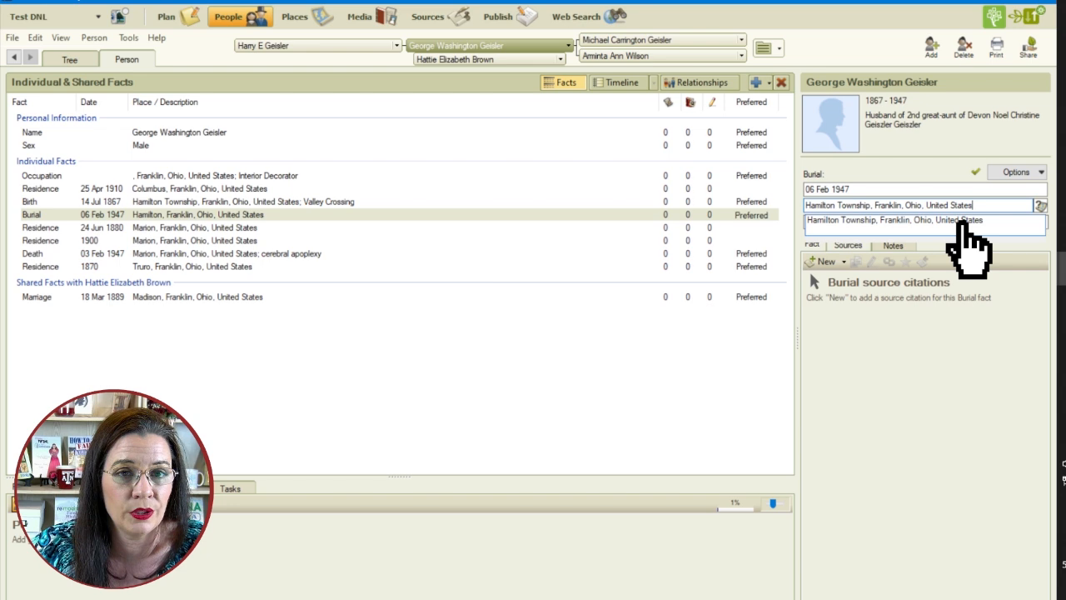
click(959, 221)
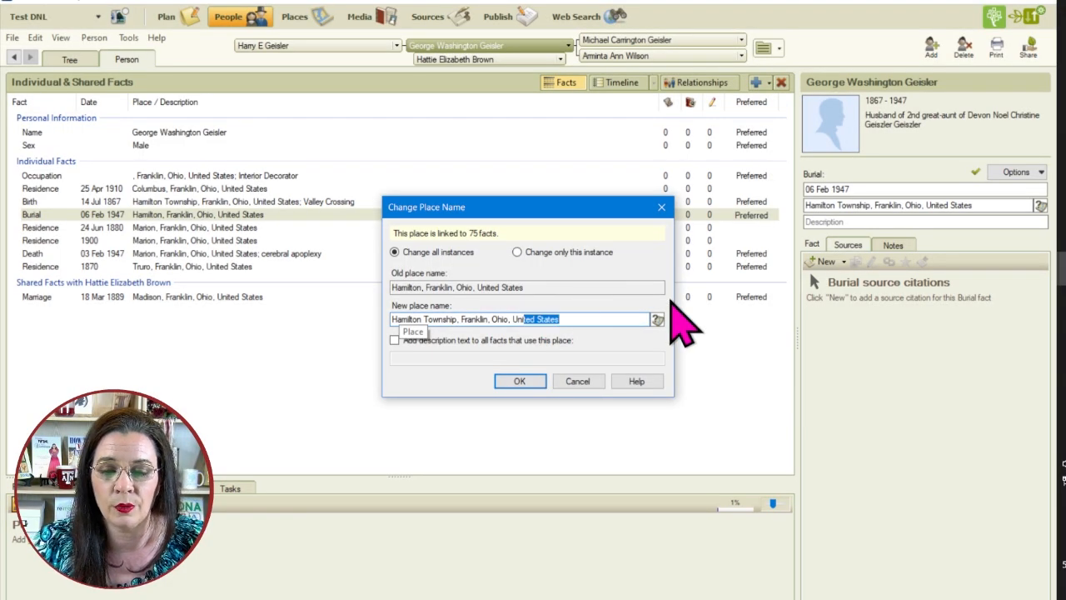
- Rename all instances of the burial place to Hamilton Township, Franklin, Ohio, USA, without description text, and open the marriage fact
text(S)
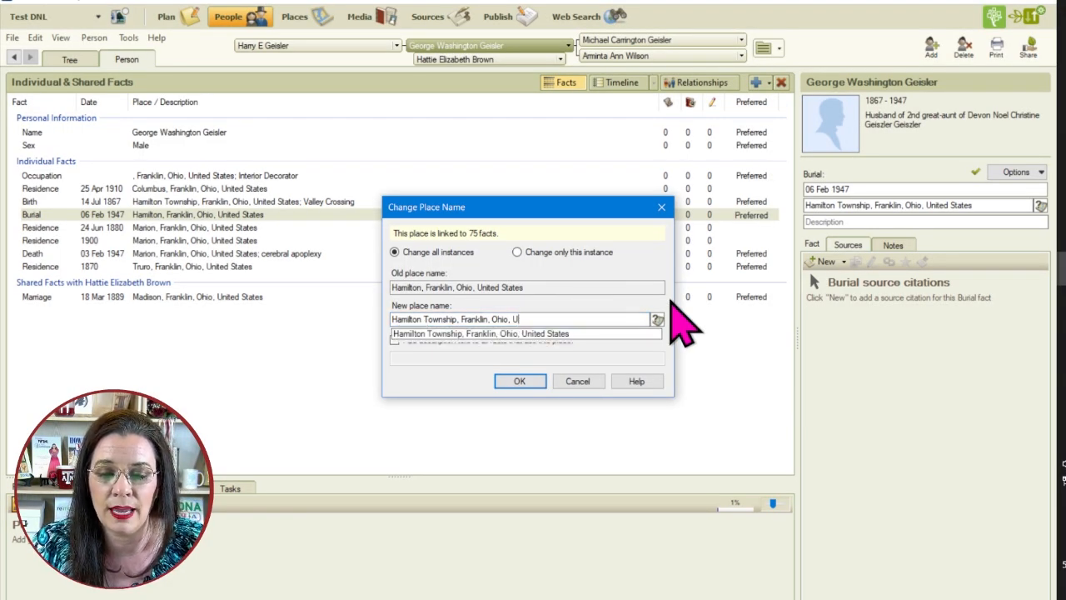
text(SA)
key(Tab)
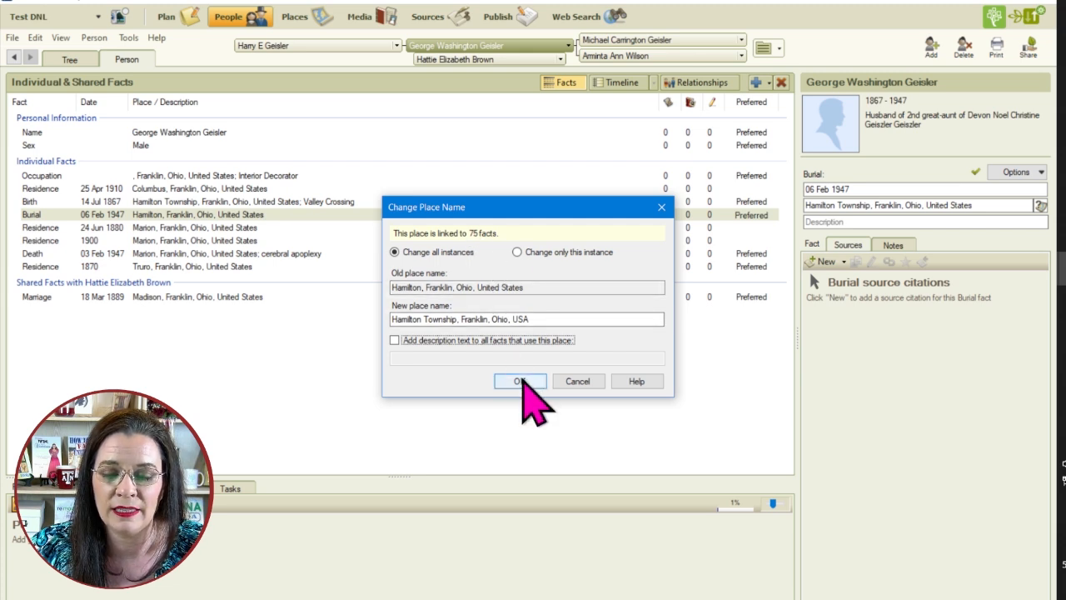
click(520, 380)
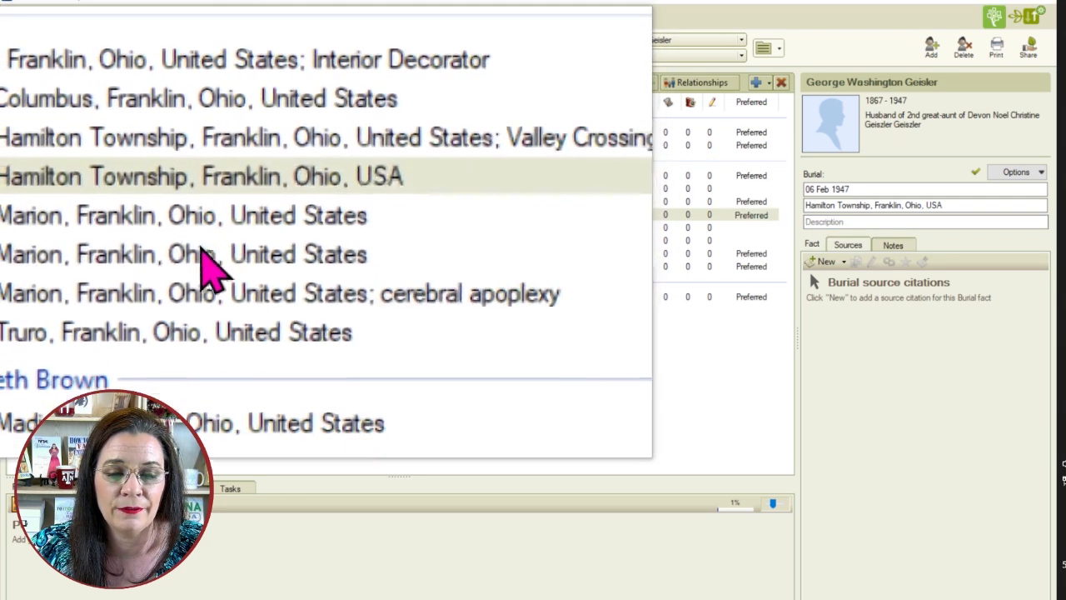
click(184, 297)
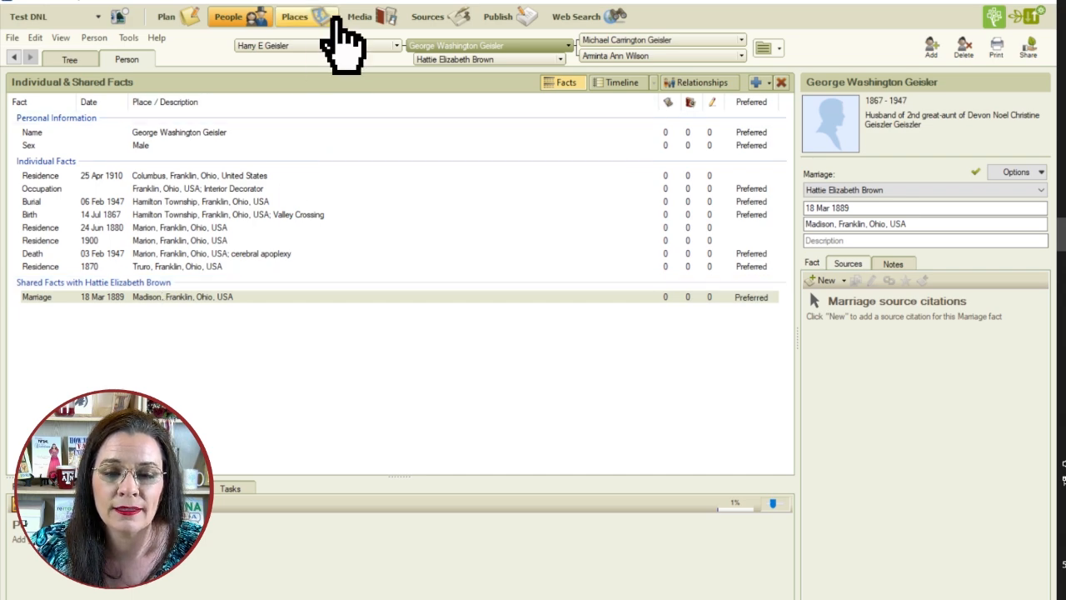
- Open the Places workspace, find USA in the place list and expand Ohio and Franklin beneath it
click(299, 18)
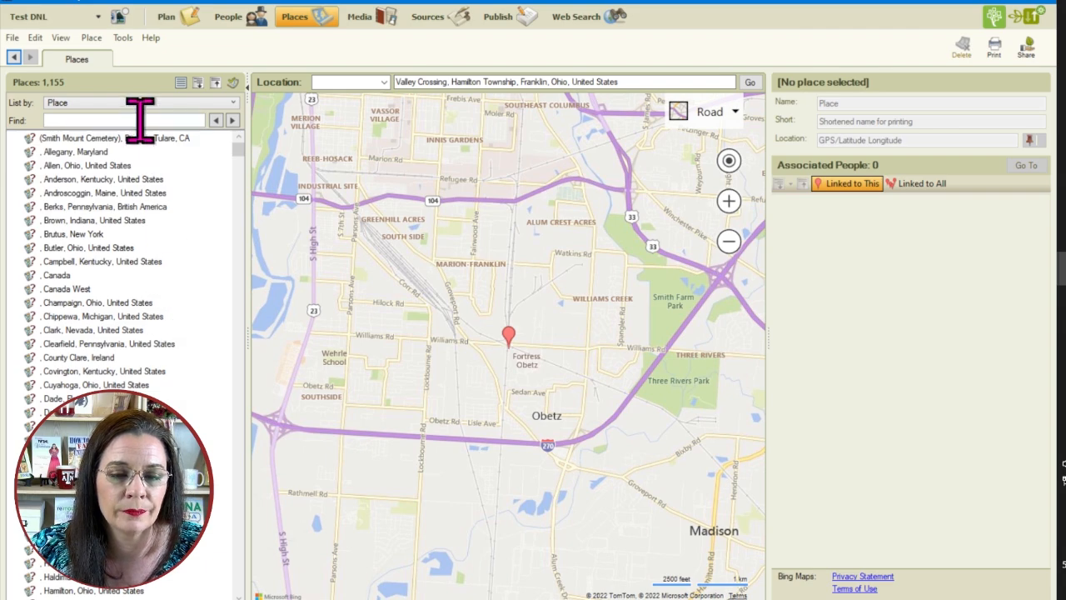
scroll(179, 369, down, 15)
scroll(209, 333, down, 10)
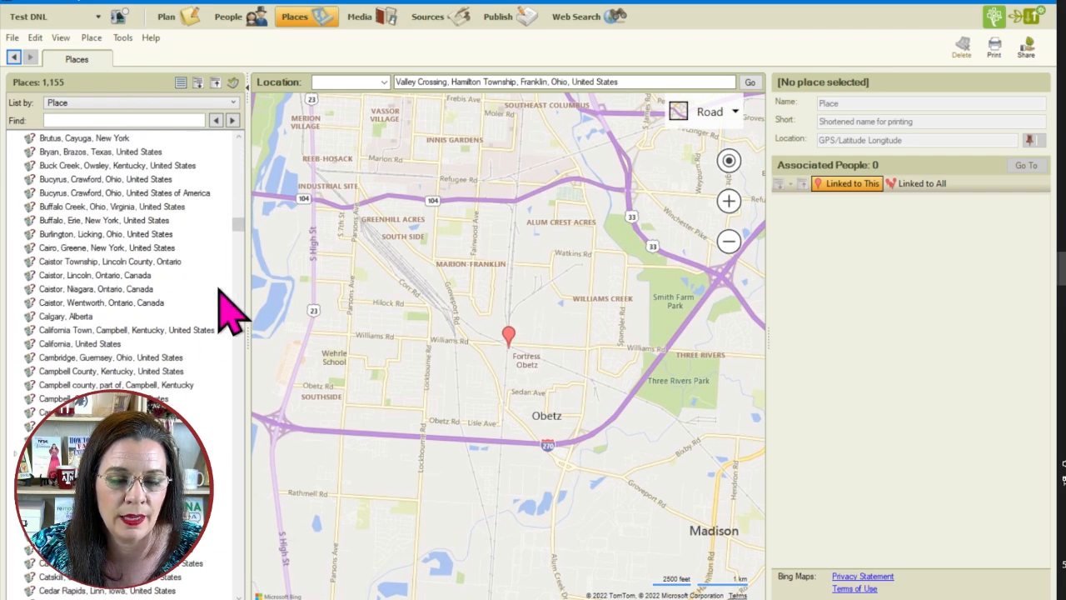
drag(238, 223, 245, 437)
click(92, 289)
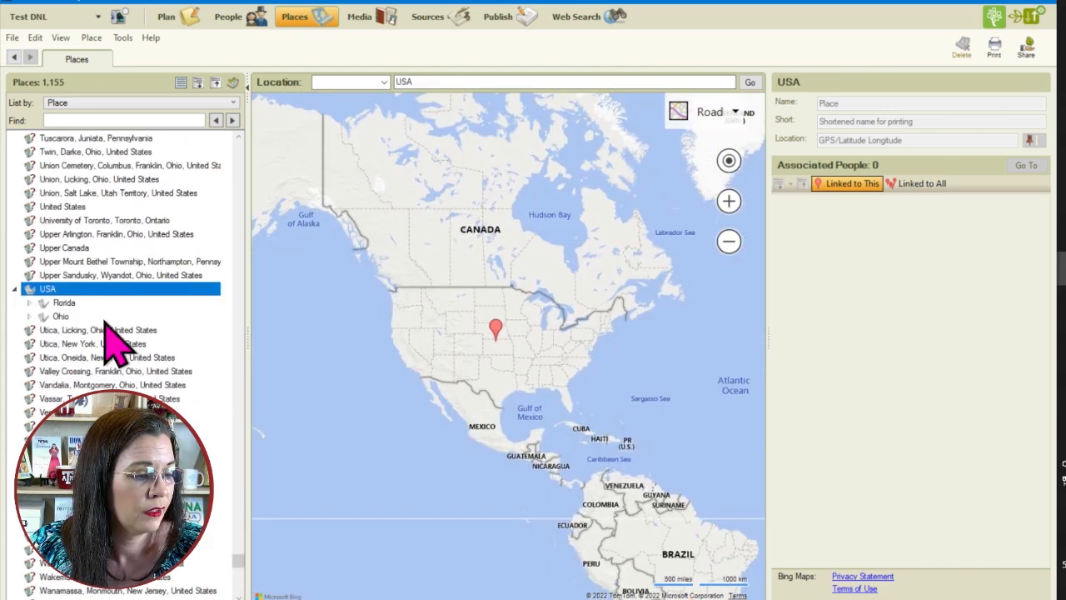
click(29, 316)
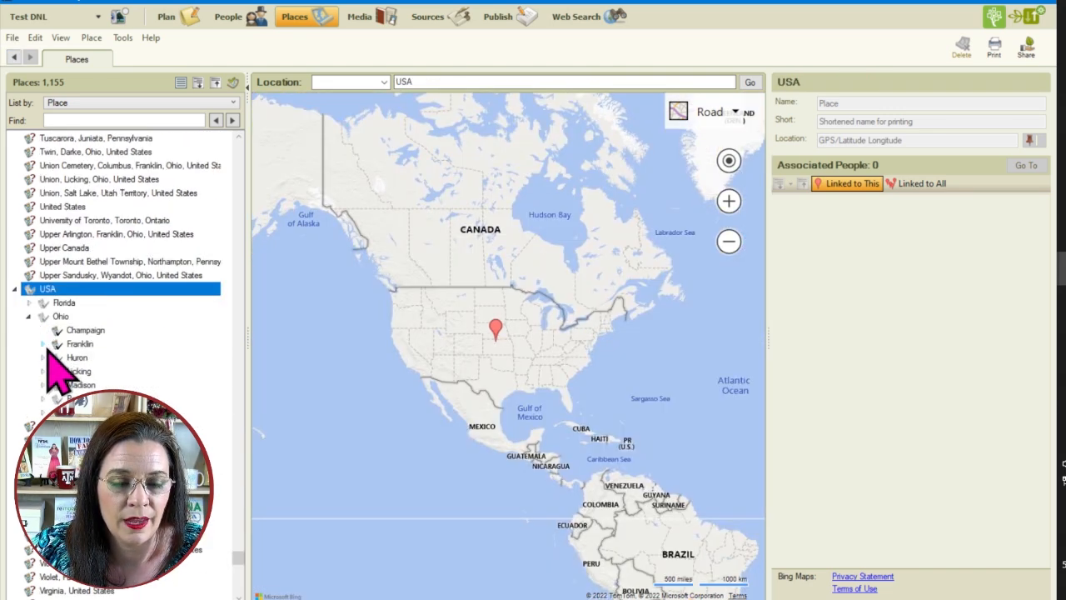
click(43, 344)
- Review the map and associated people for the places under Franklin, Ohio, including Galloway, Hamilton Township, Madison and Prairie Township
click(99, 358)
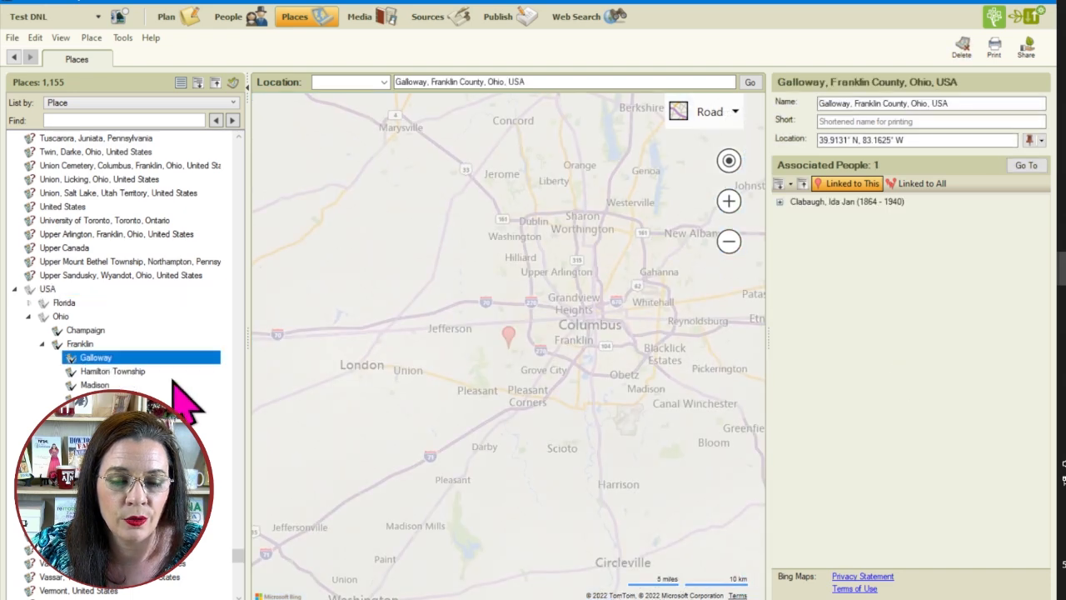
click(114, 371)
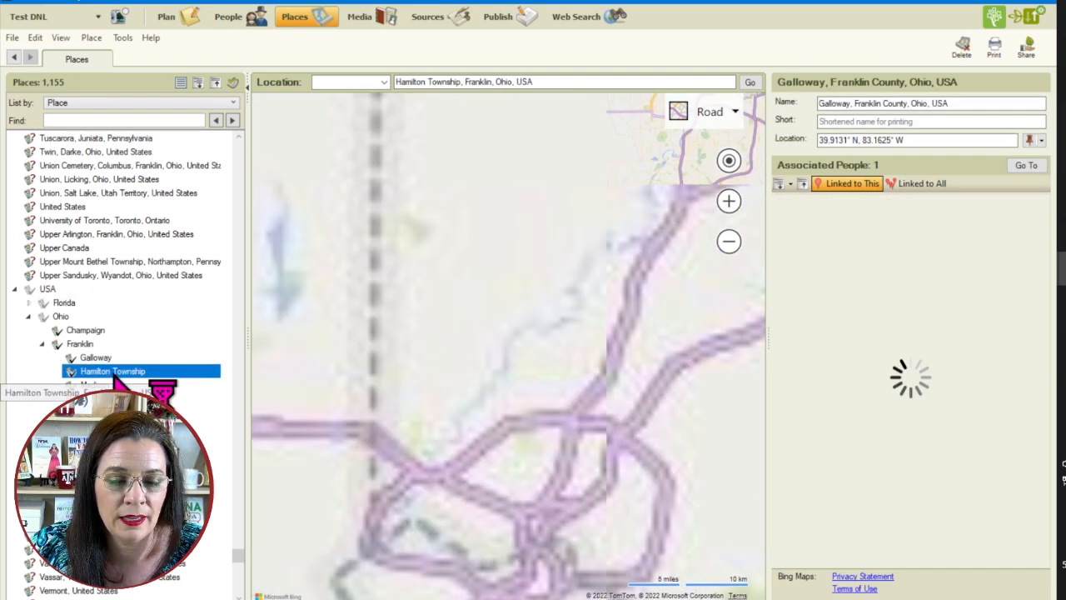
click(94, 385)
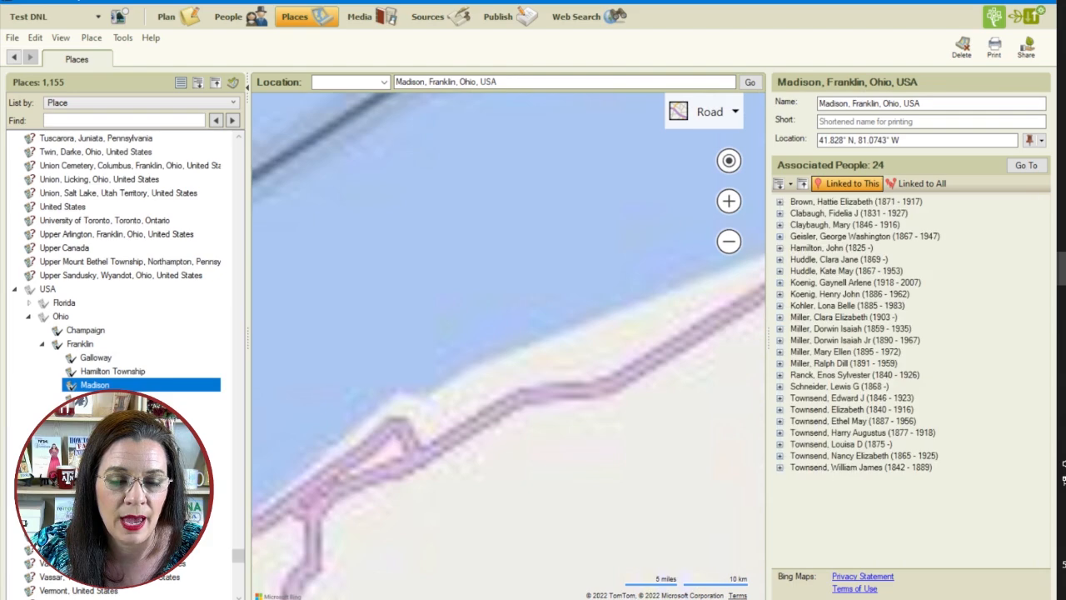
click(94, 398)
click(109, 413)
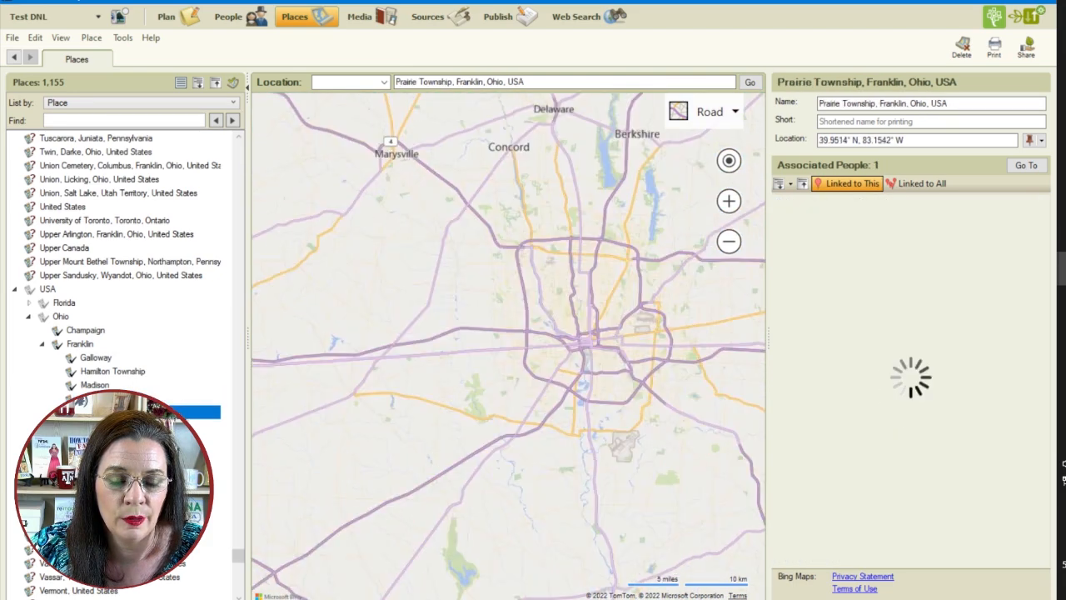
click(109, 425)
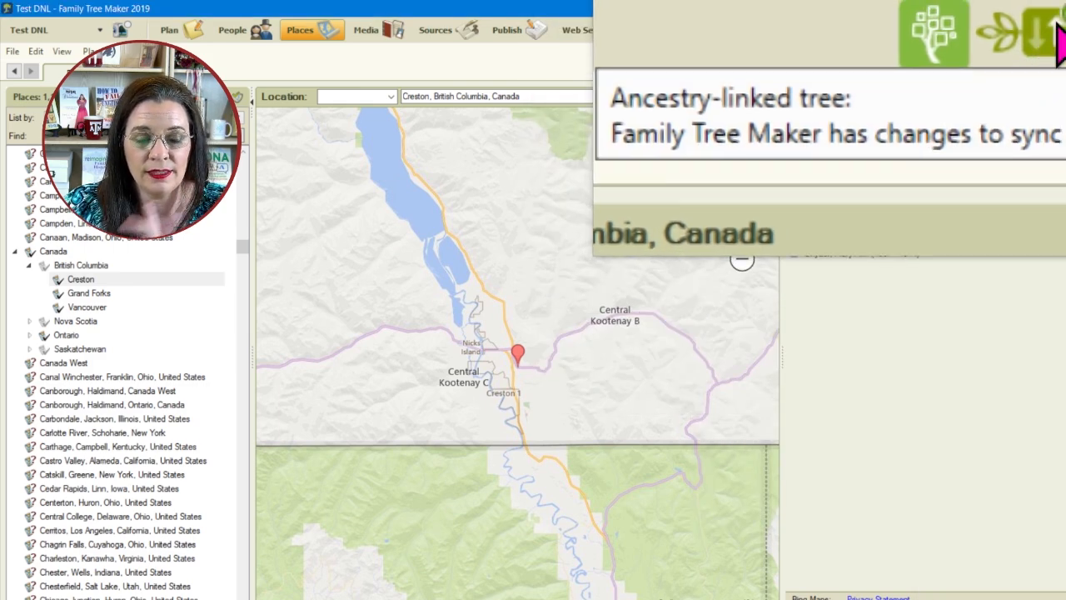
- Sync the Test DNL tree's changes to Ancestry, continuing past the sync notice and the change log
click(1051, 48)
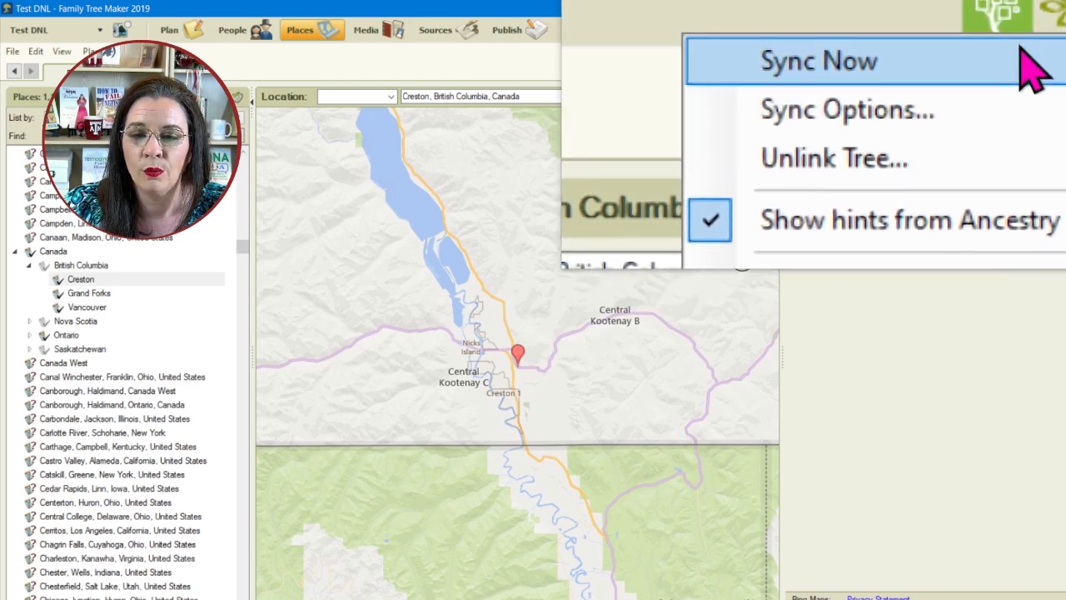
click(1020, 50)
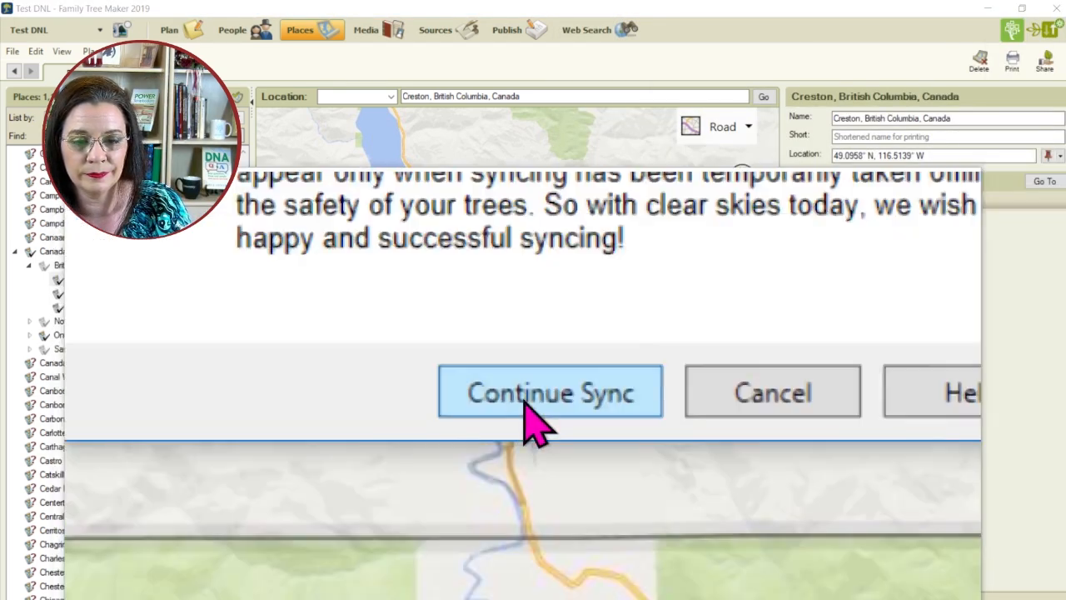
click(531, 396)
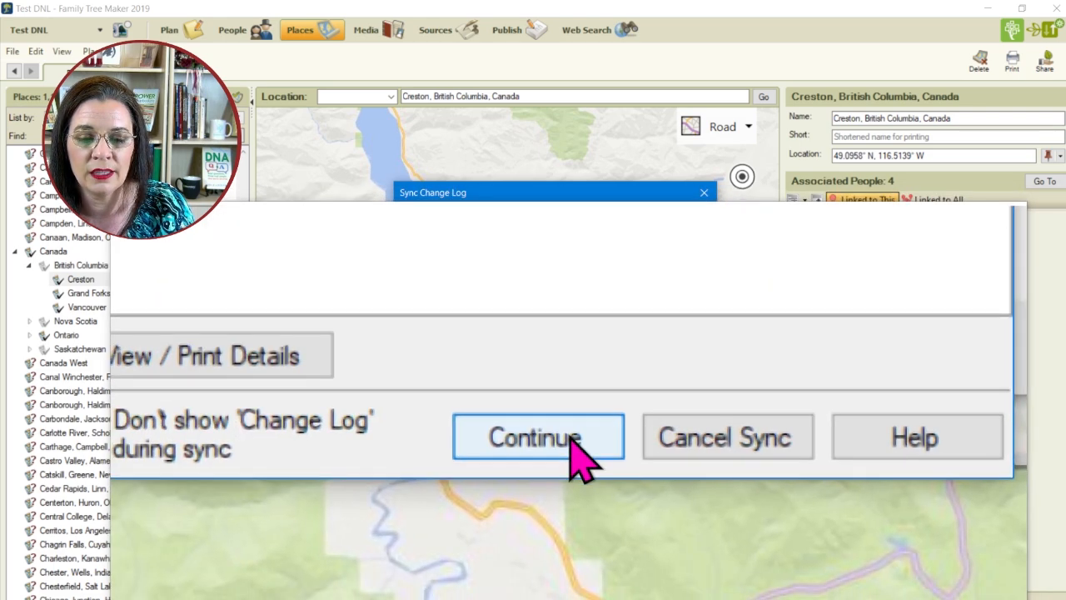
click(573, 441)
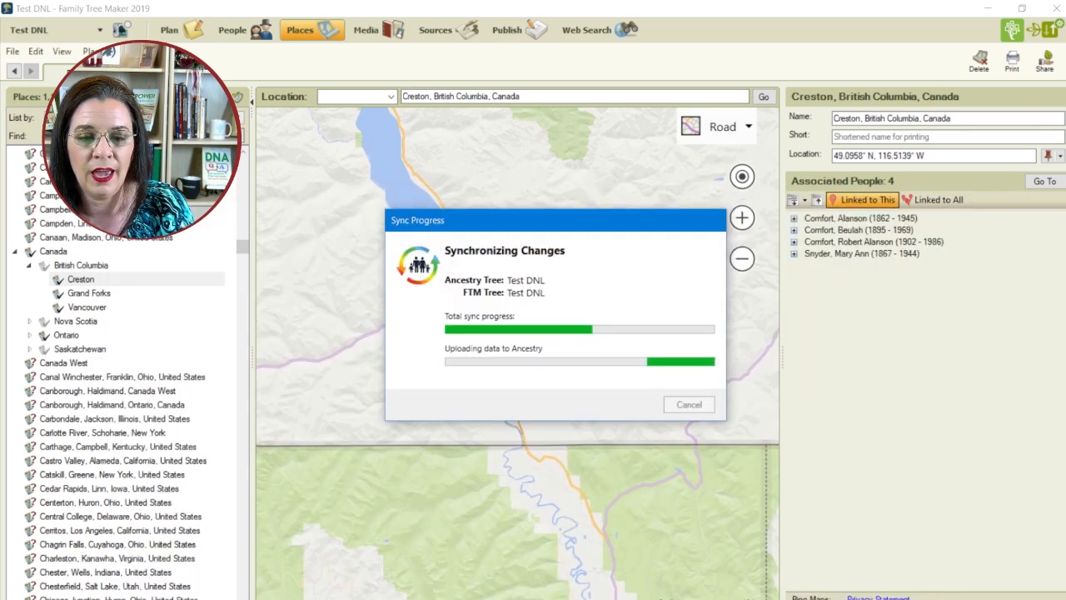